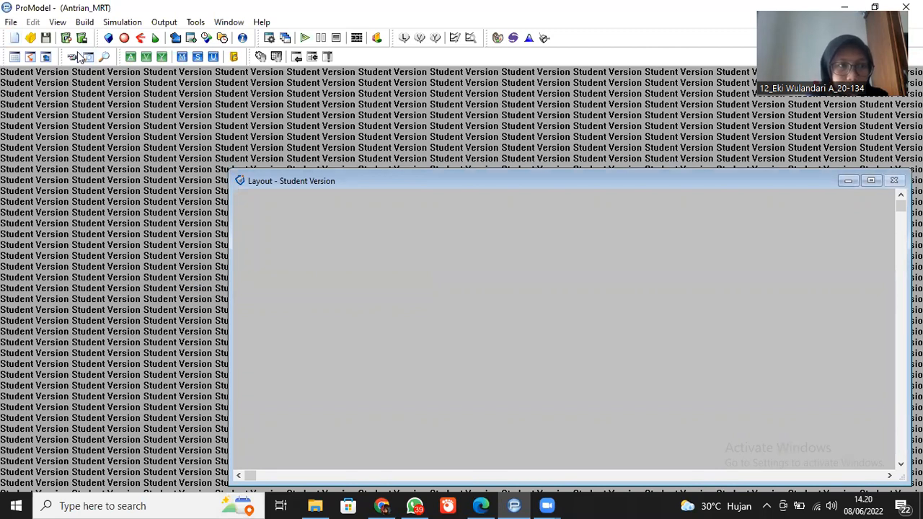
- Open the locations editor and draw a vertical queue running upward in the lower-left part of the layout
left_click(84, 23)
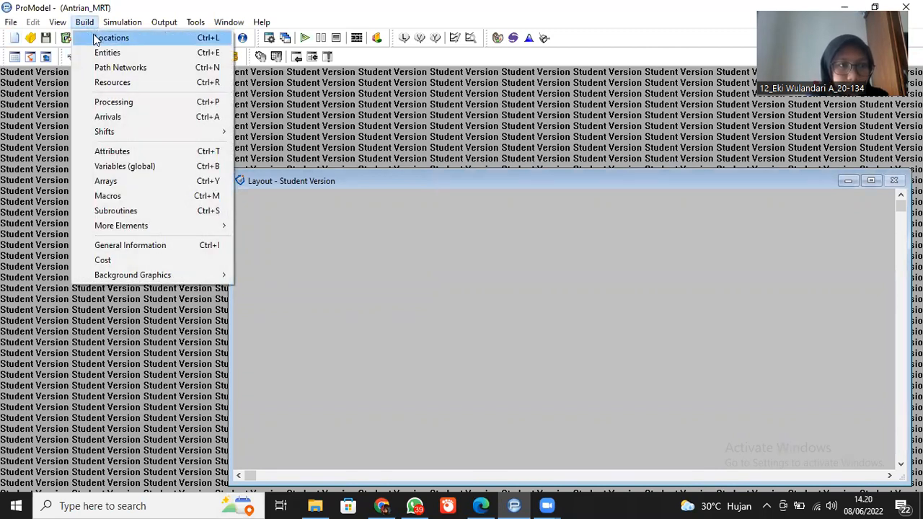
left_click(97, 37)
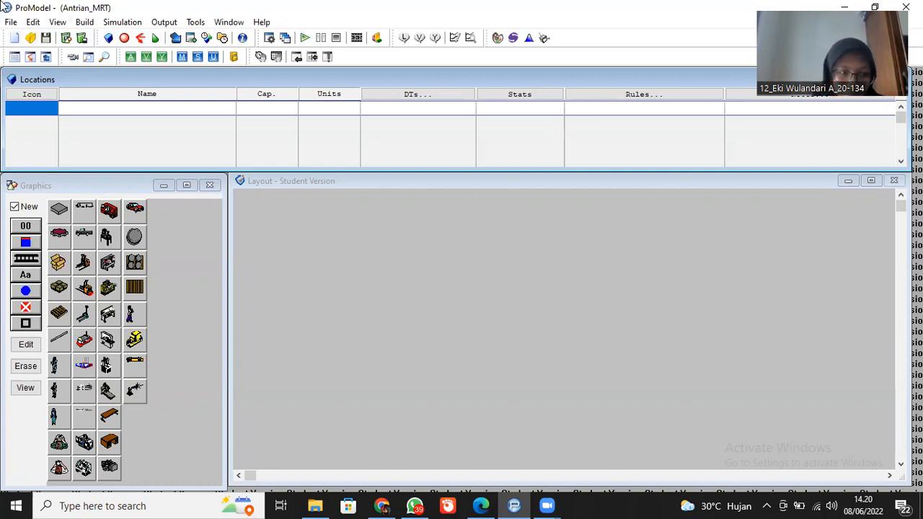
left_click(25, 263)
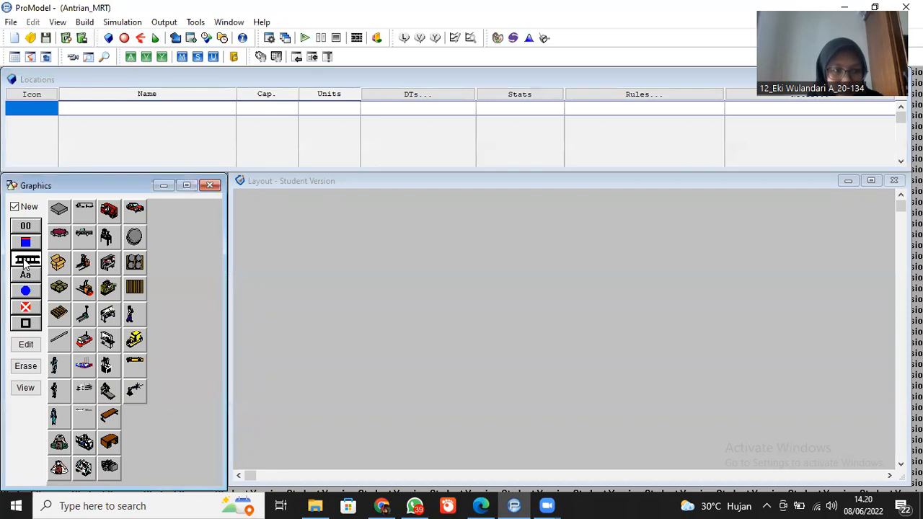
left_click(329, 410)
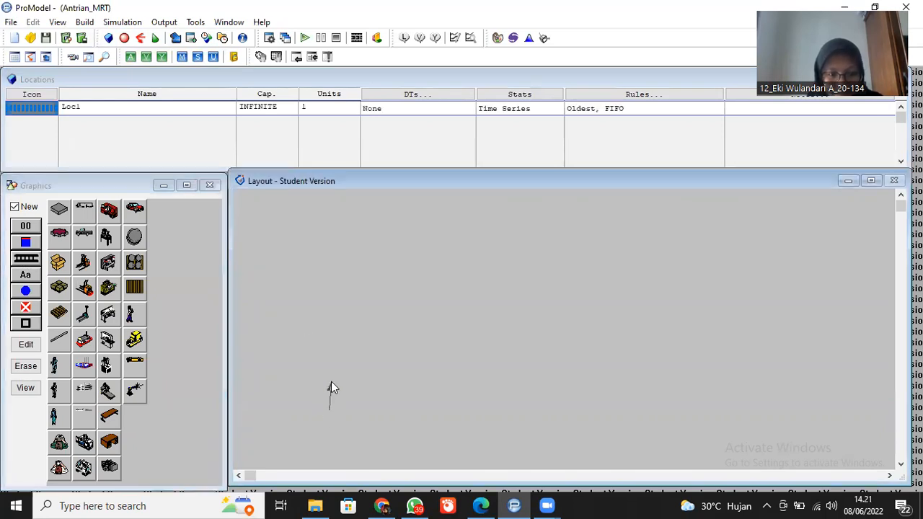
right_click(329, 332)
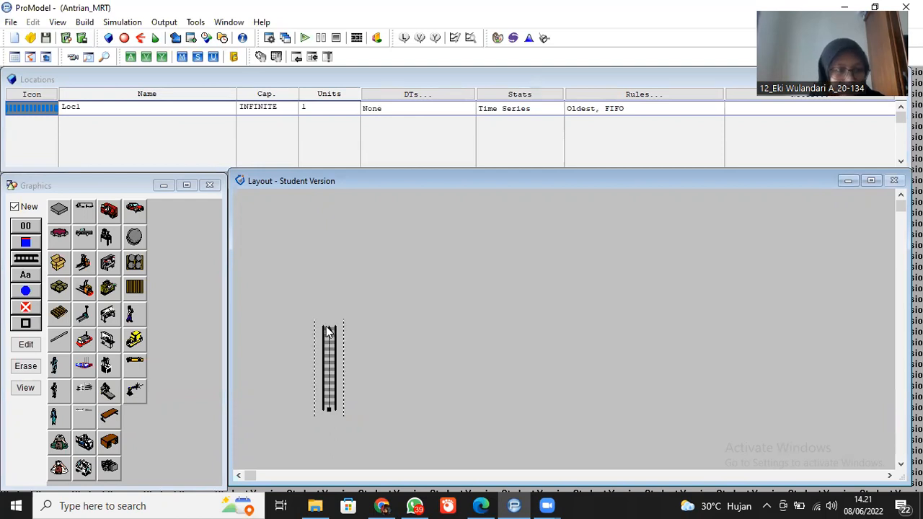
- Add a text label reading "Kedatangan Penumpang" just below the queue and widen it to fit the full text
left_click(28, 277)
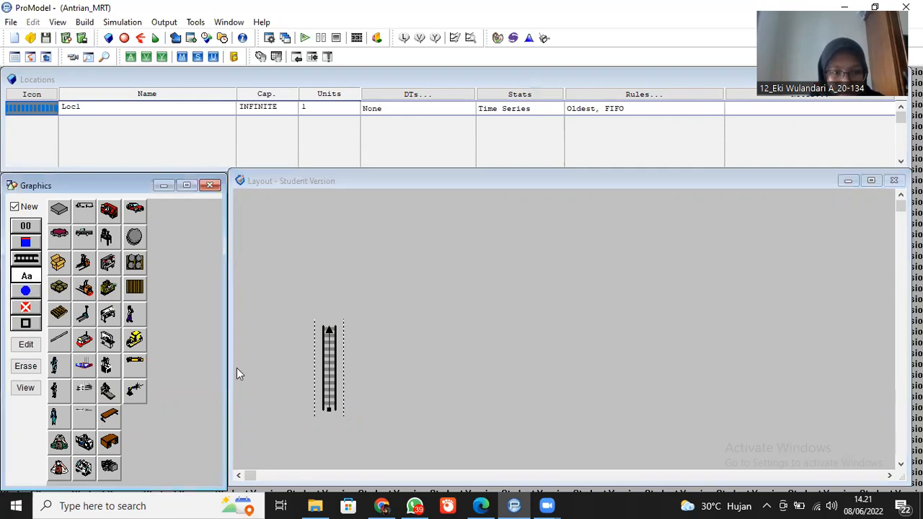
left_click(329, 430)
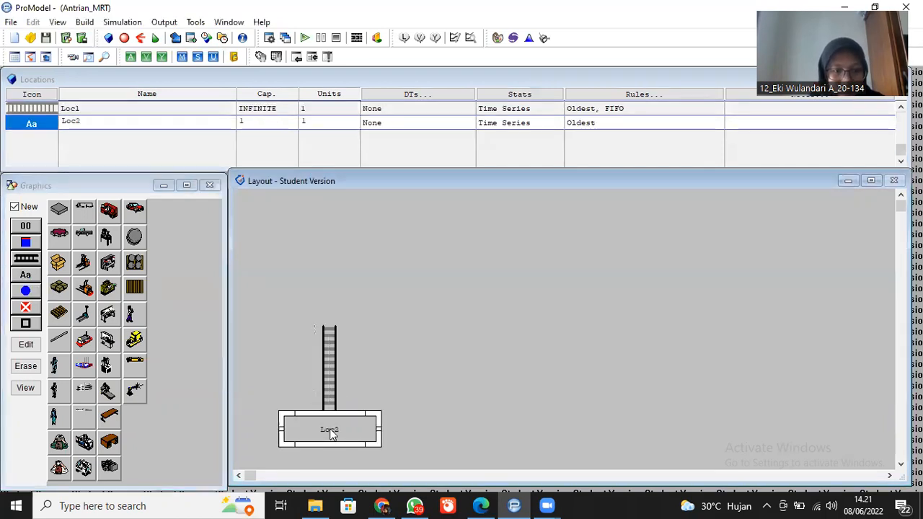
double_click(329, 430)
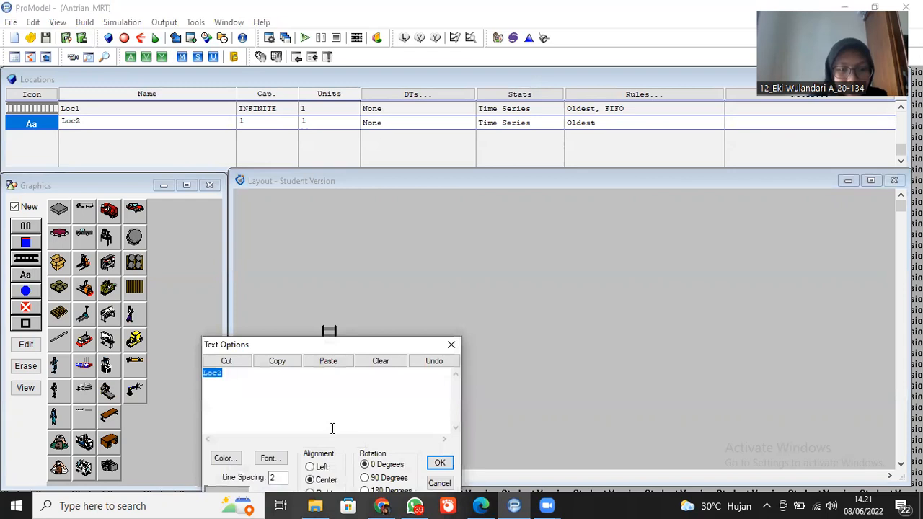
key("BackSpace")
type("Kedatang")
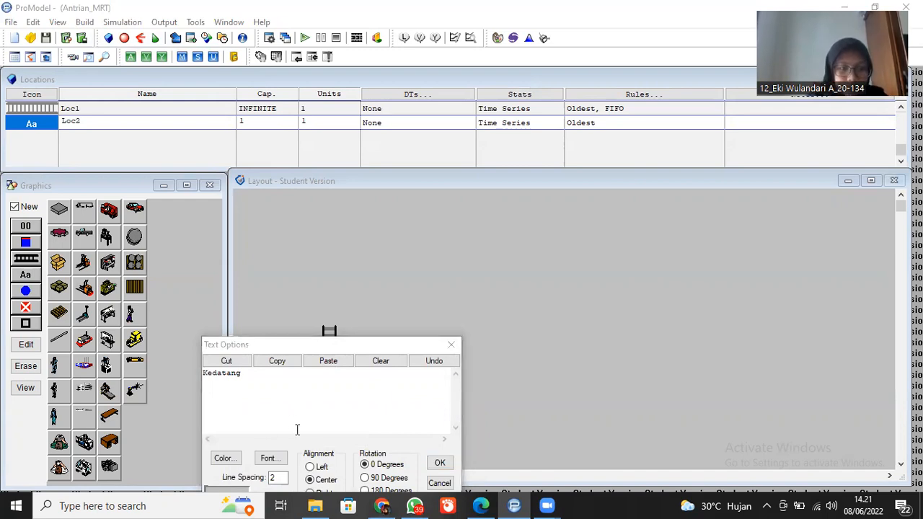
left_click(249, 388)
type("an")
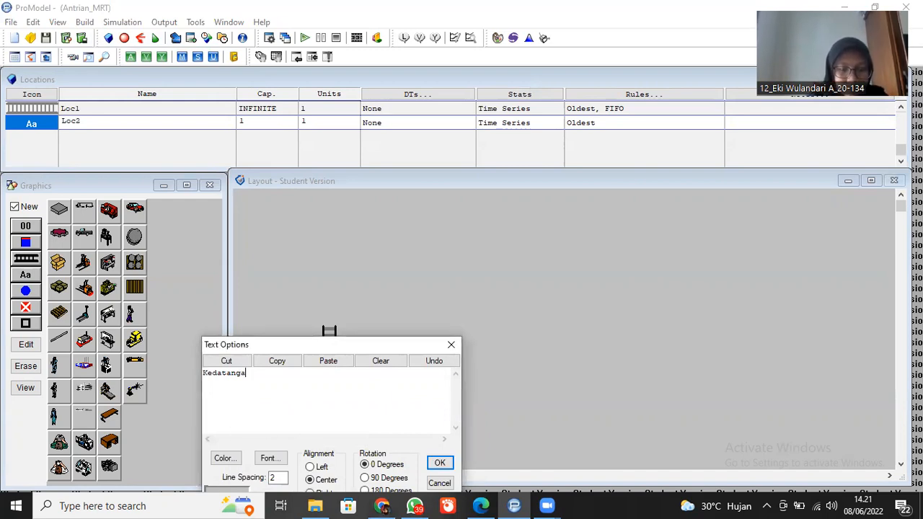
type(" Penumpa")
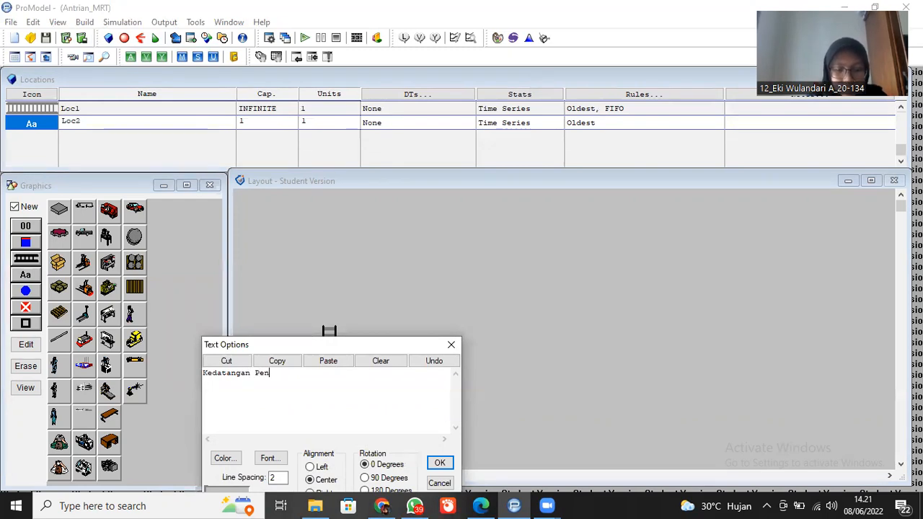
key("BackSpace")
key("BackSpace")
type("pang")
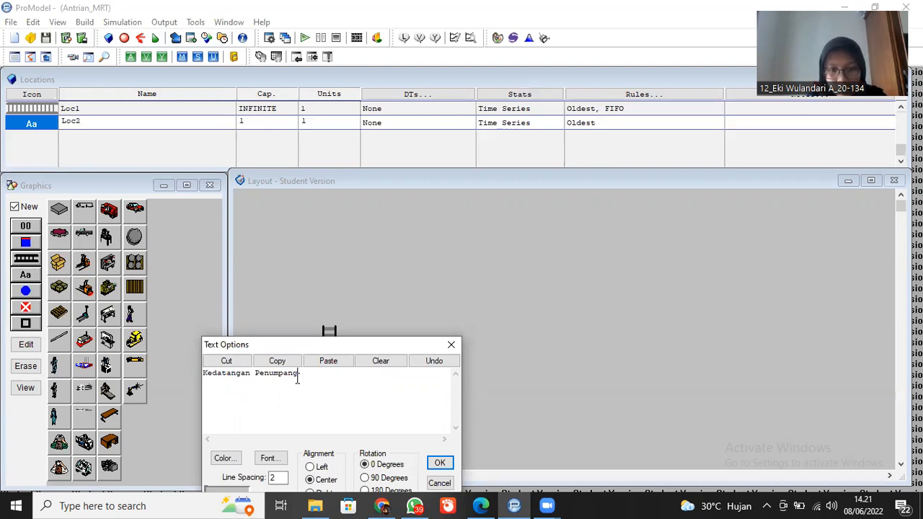
left_click_drag(331, 346, 388, 225)
left_click(496, 341)
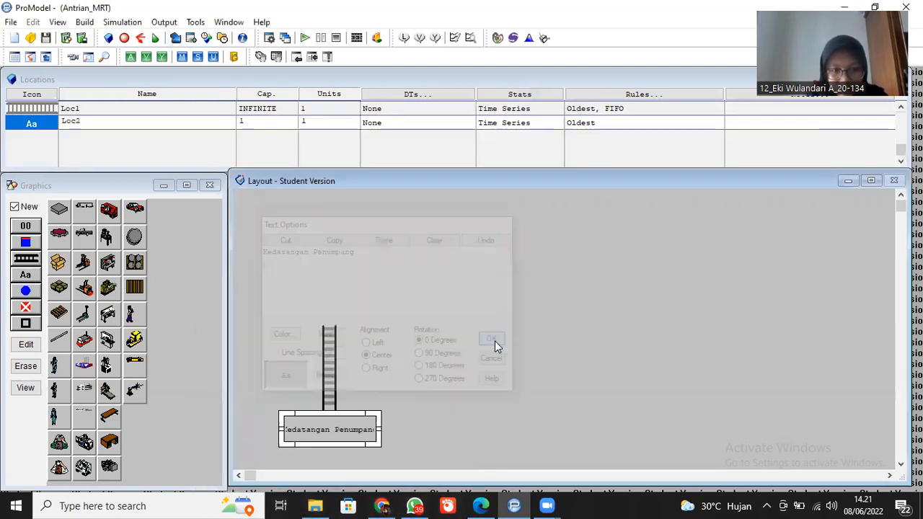
left_click_drag(380, 429, 403, 431)
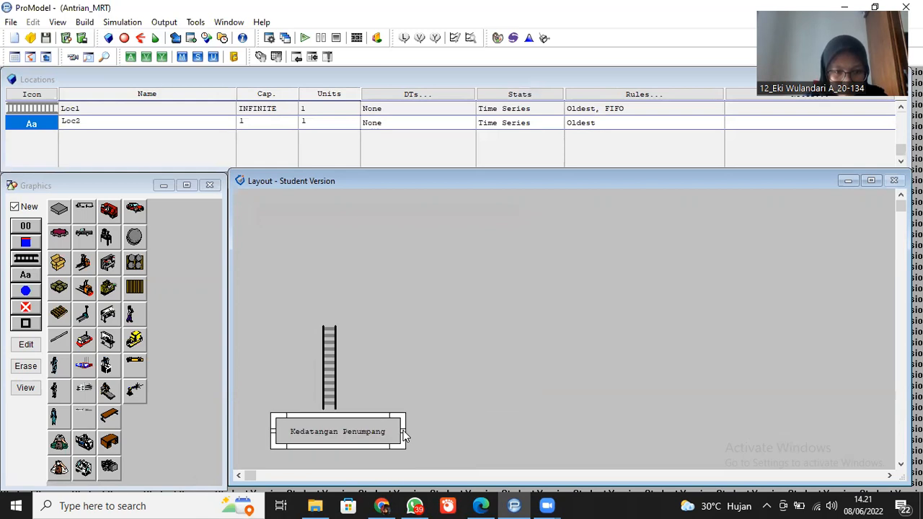
- Rename the vertical queue location to Antrian_Kedatangan
left_click(328, 365)
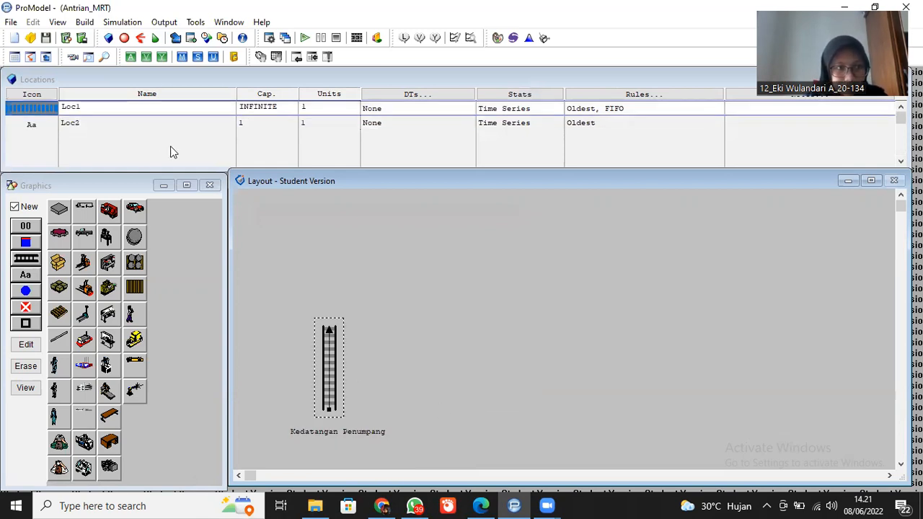
left_click(104, 106)
key("BackSpace")
key("BackSpace")
key("BackSpace")
key("BackSpace")
type("Antrian")
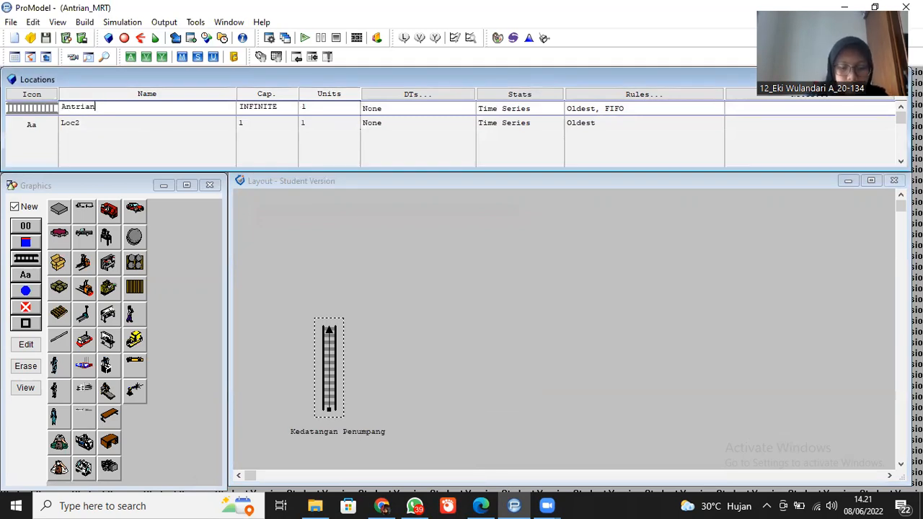
type("_")
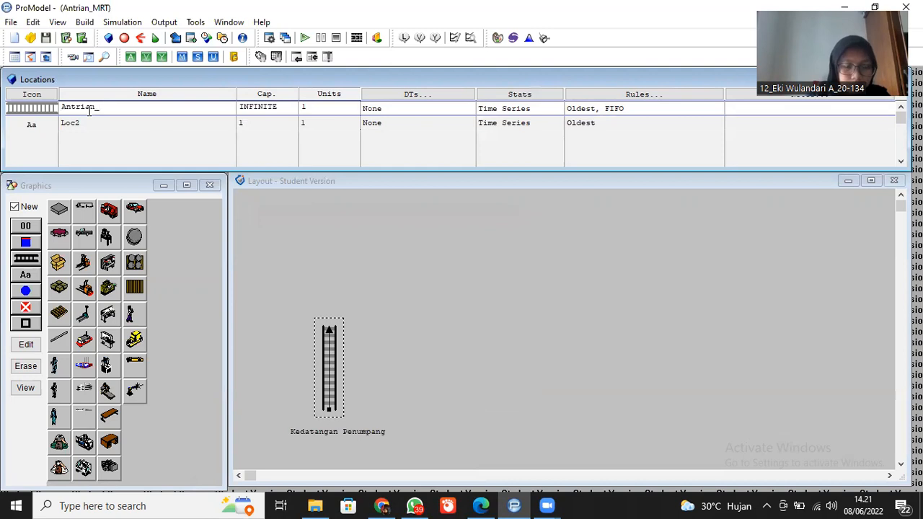
type("Kedatangan")
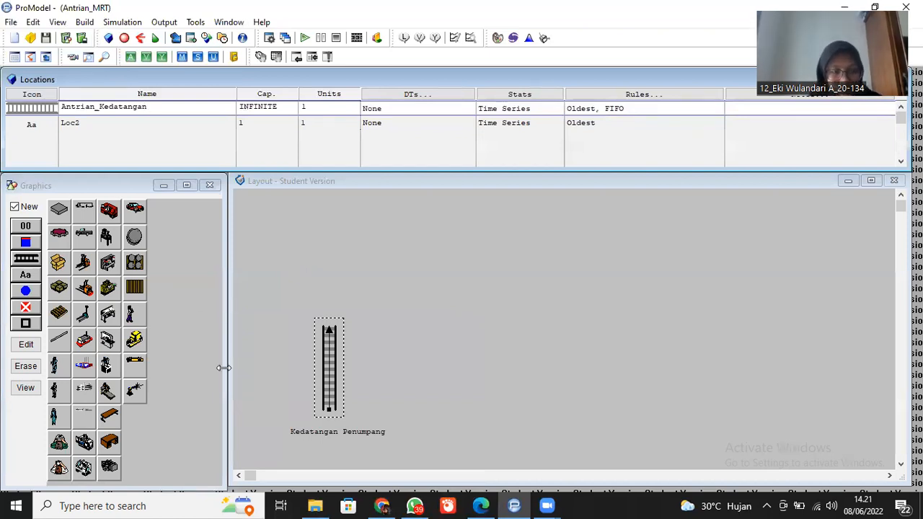
- Place a Desk graphic as a new location just above the vertical queue's upper end
key("alt+Tab")
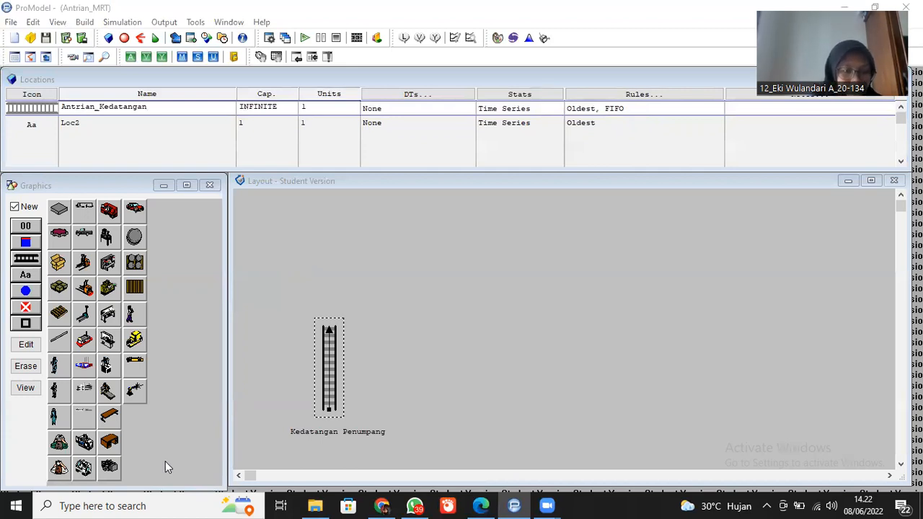
left_click(114, 449)
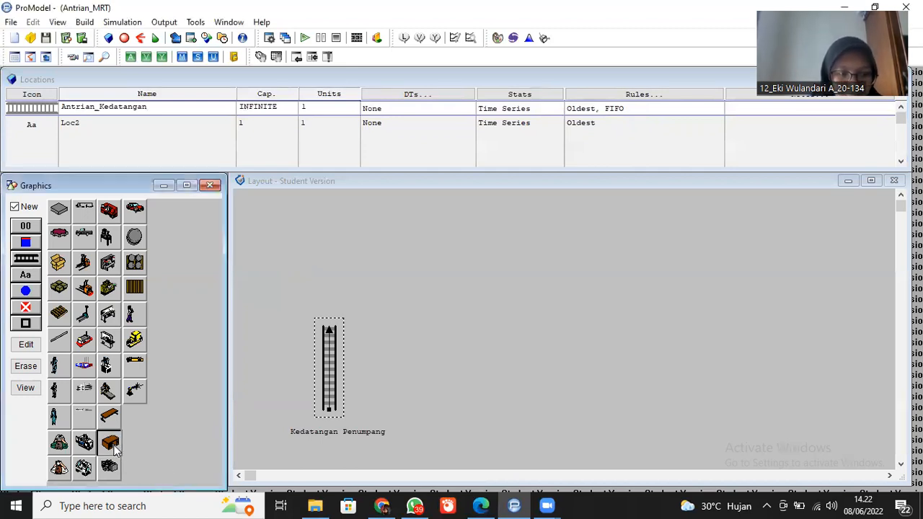
left_click(323, 291)
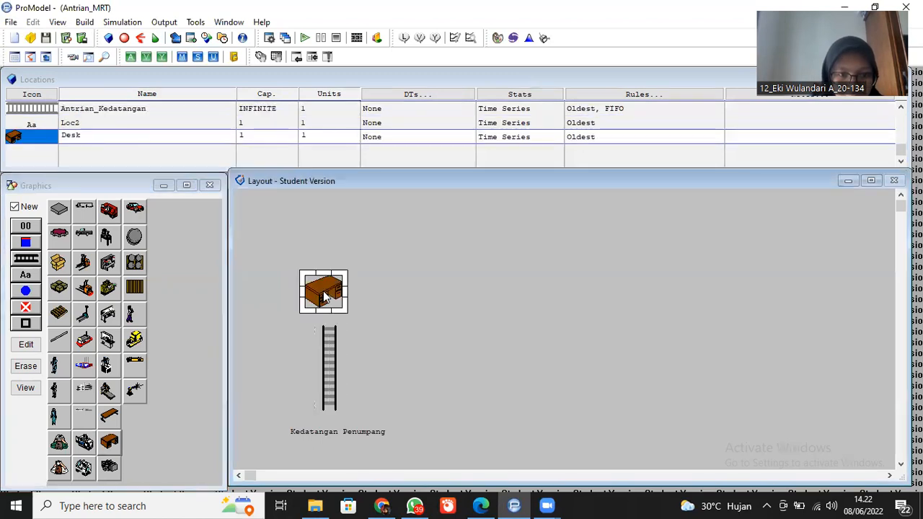
- Rename the desk location to Loket_MRT
left_click(154, 137)
key("BackSpace")
key("BackSpace")
key("BackSpace")
key("BackSpace")
type("Lpket")
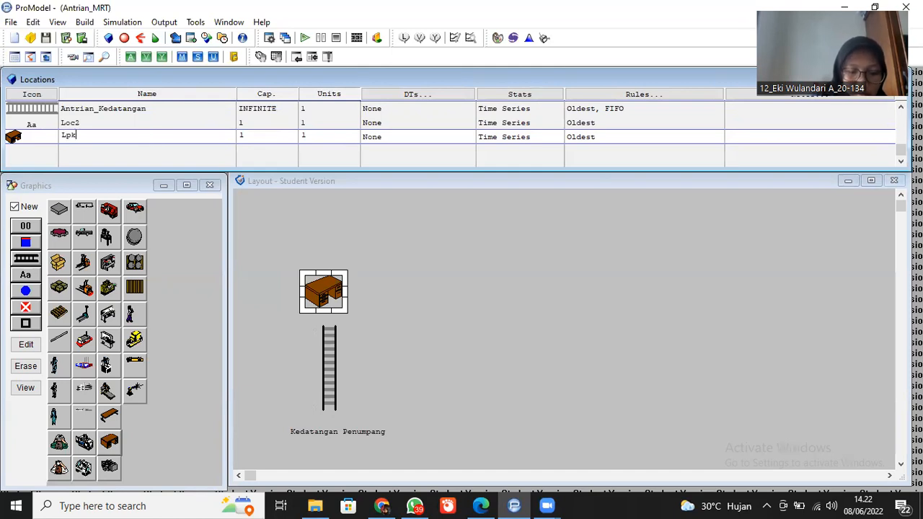
key("BackSpace")
key("BackSpace")
key("BackSpace")
key("BackSpace")
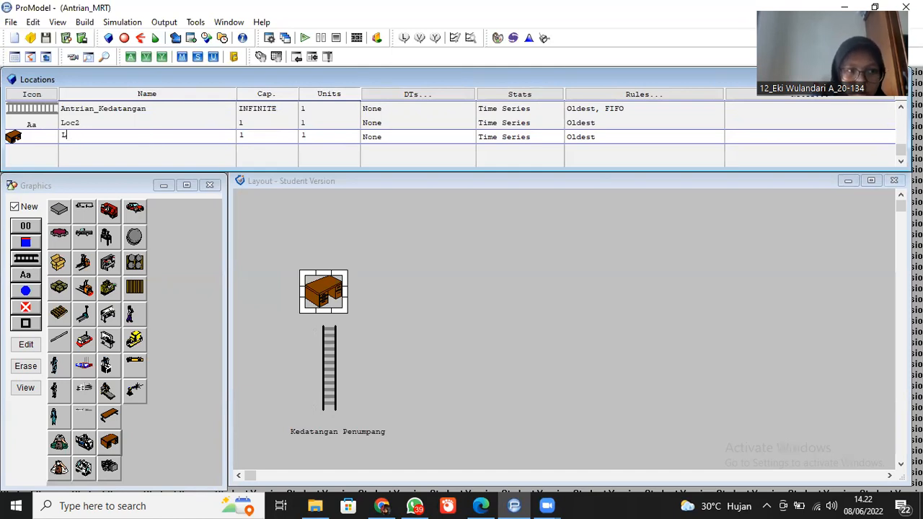
type("oket")
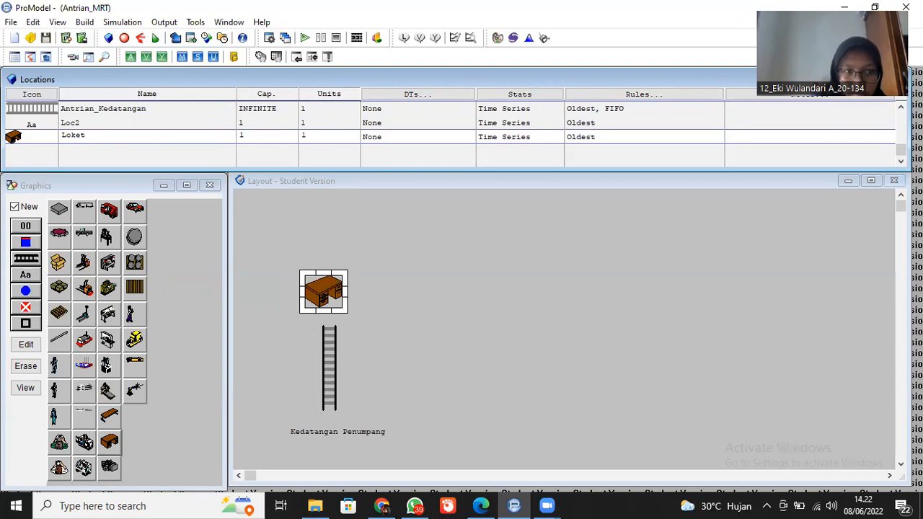
type("_MRT")
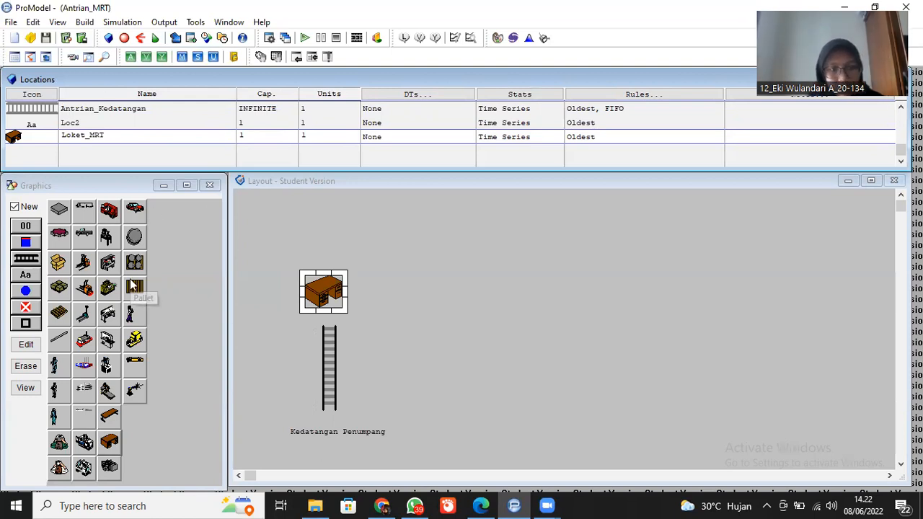
- View the desk's library graphic settings and move the desk slightly closer to the end of the vertical queue
double_click(319, 292)
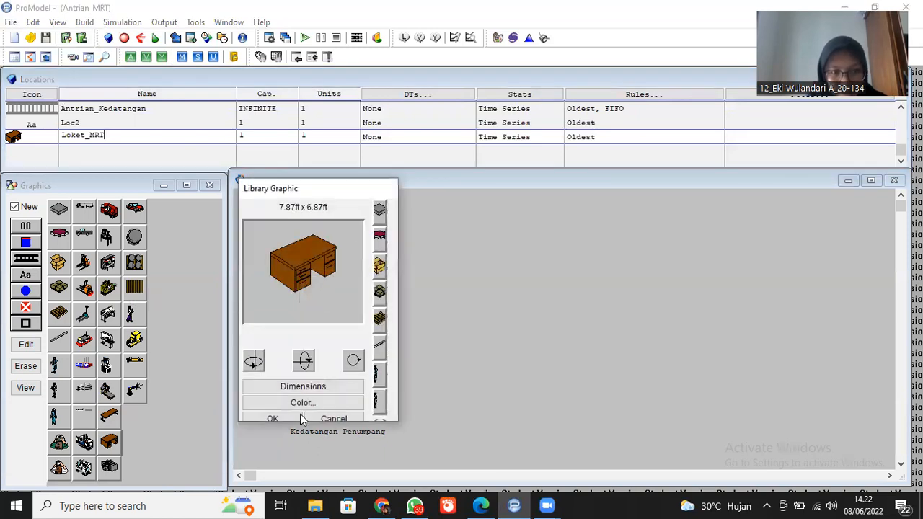
left_click(273, 419)
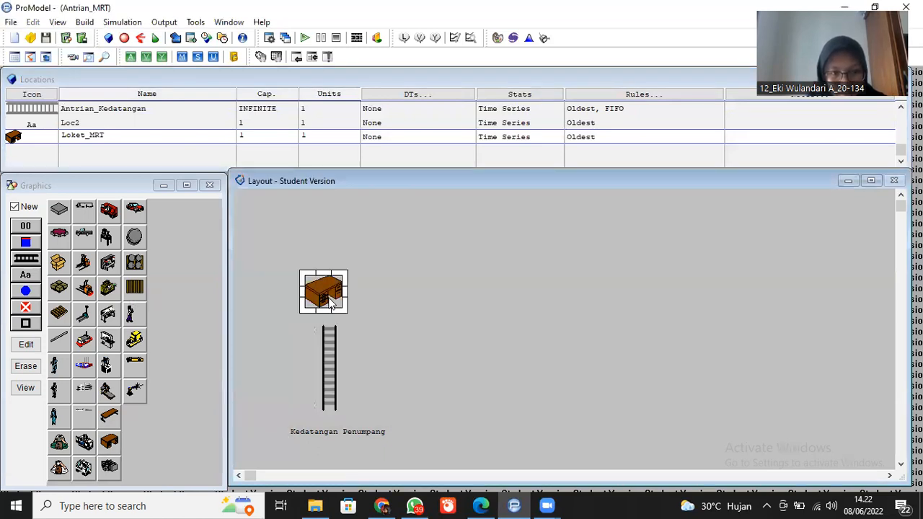
left_click_drag(325, 302, 329, 310)
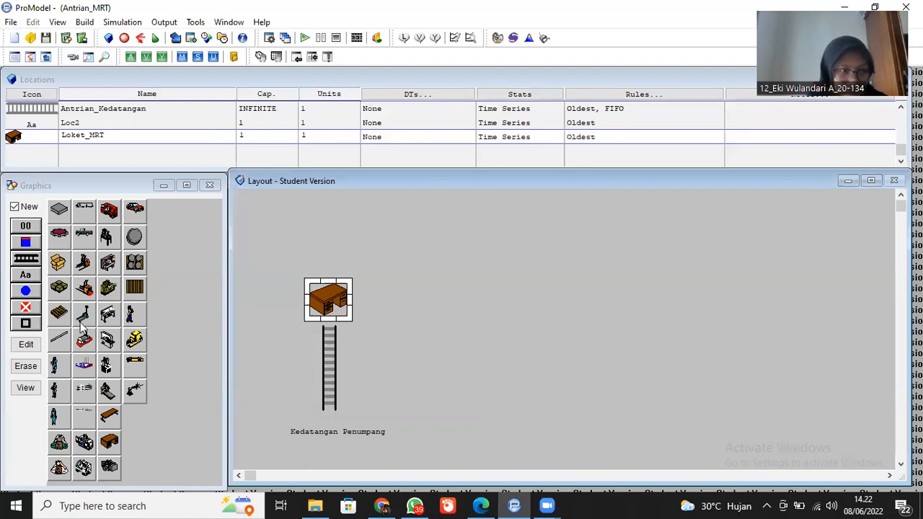
- Draw a horizontal queue as a new location, starting beside the desk and running to the right
left_click(29, 261)
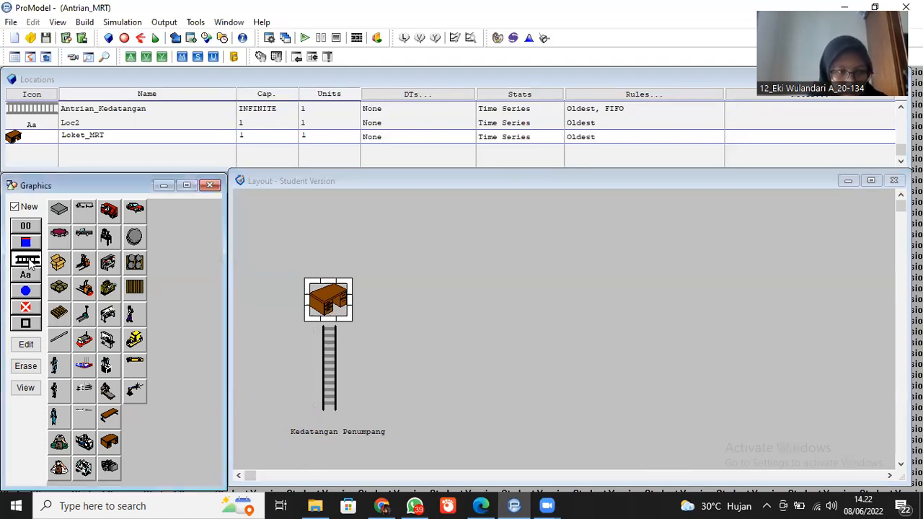
left_click(361, 300)
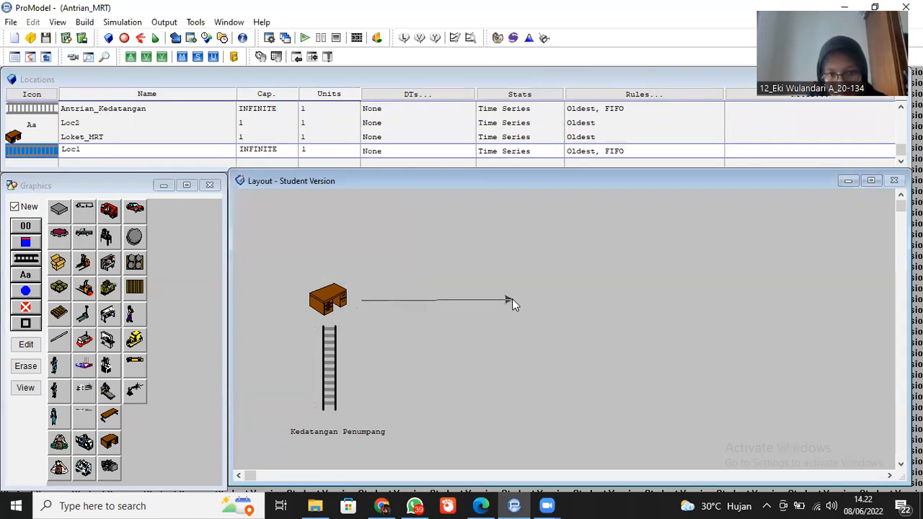
right_click(512, 300)
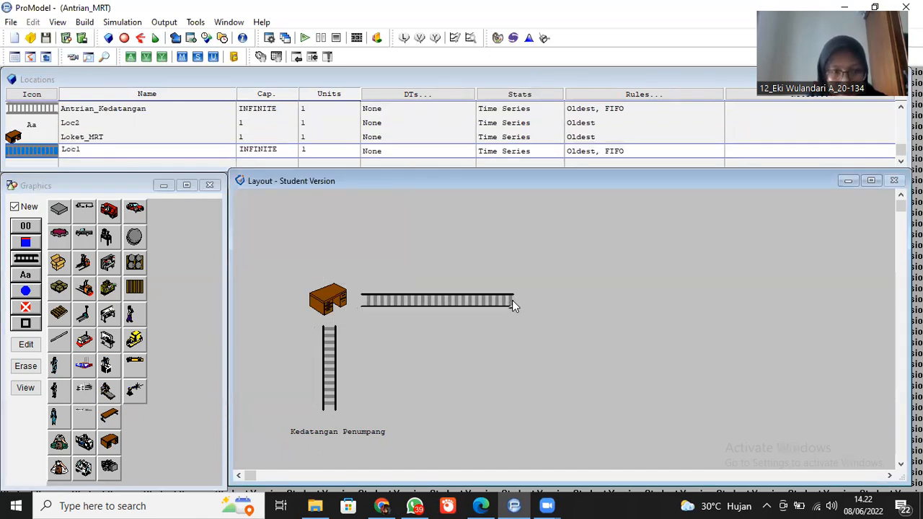
left_click(511, 300)
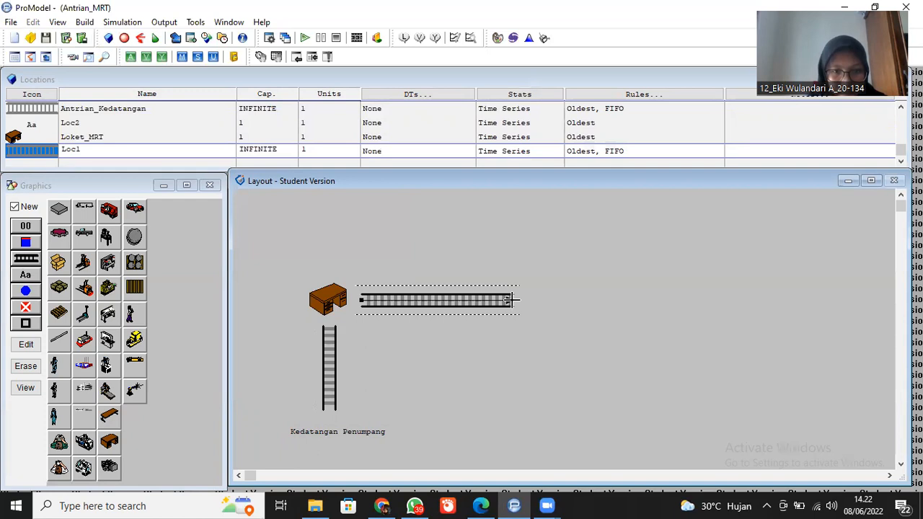
- Rename the horizontal queue location to Antrian_Masuk
left_click(93, 150)
key("BackSpace")
key("BackSpace")
key("BackSpace")
key("BackSpace")
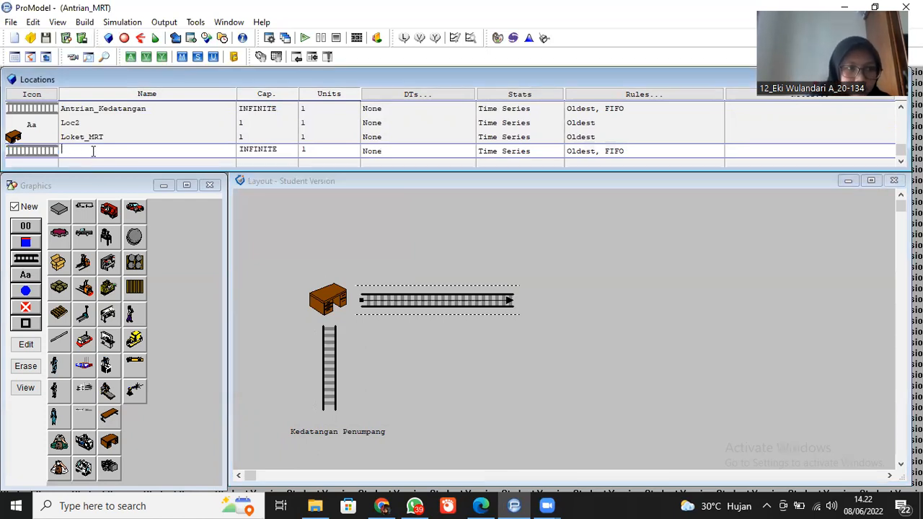
type("Antrian_")
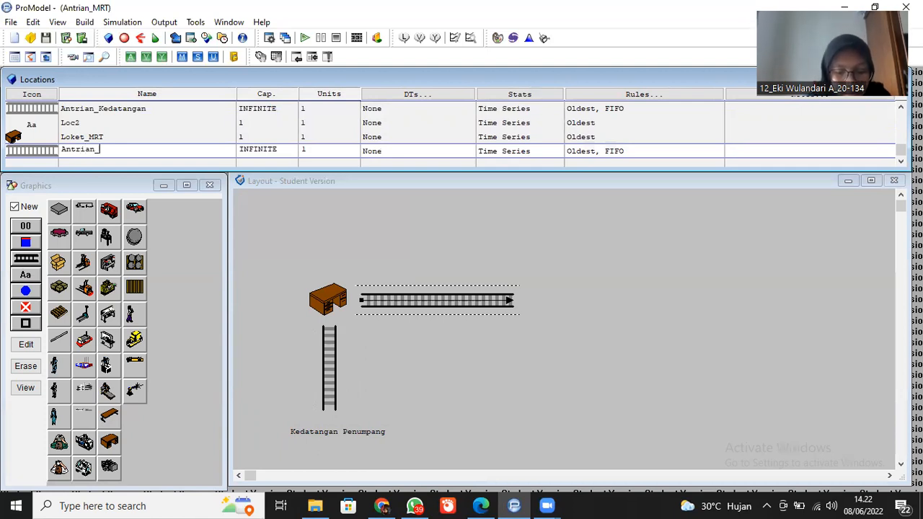
type("Masuk")
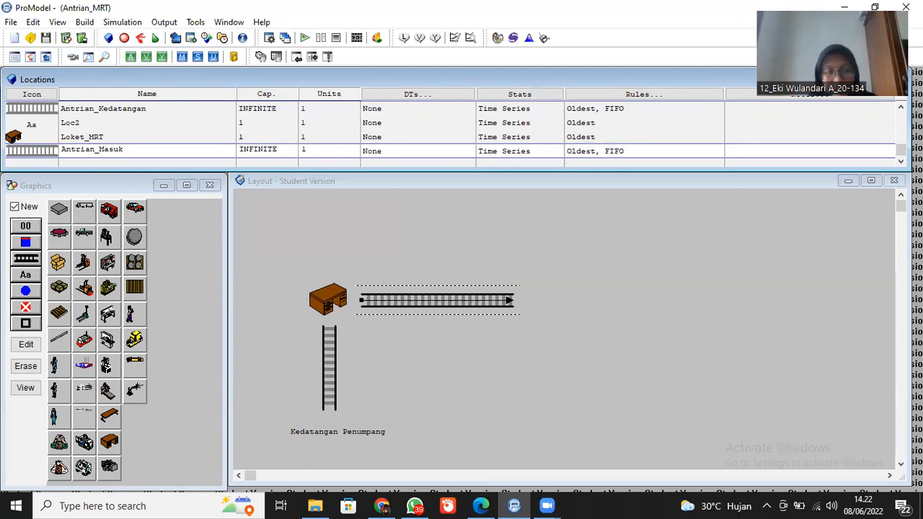
- Place a table as a new location just past the end of the horizontal queue and name it Mesin_Taping
left_click(110, 419)
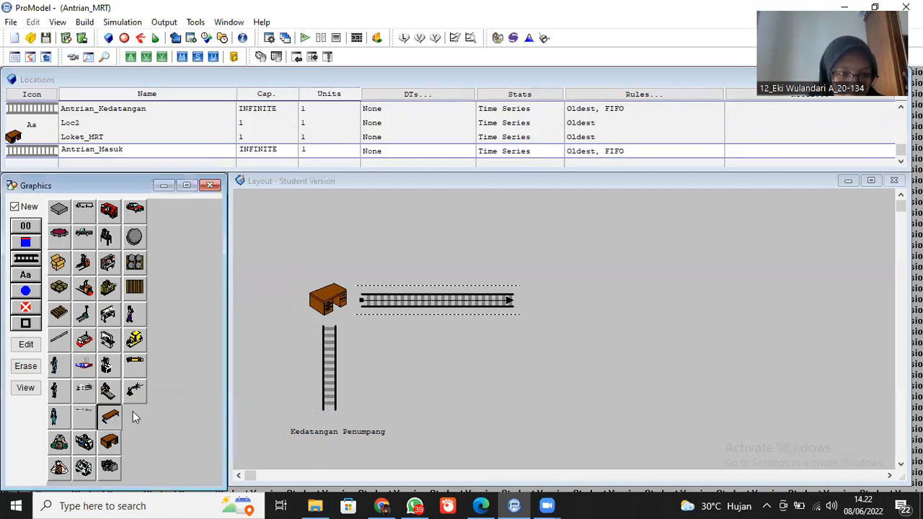
left_click(546, 302)
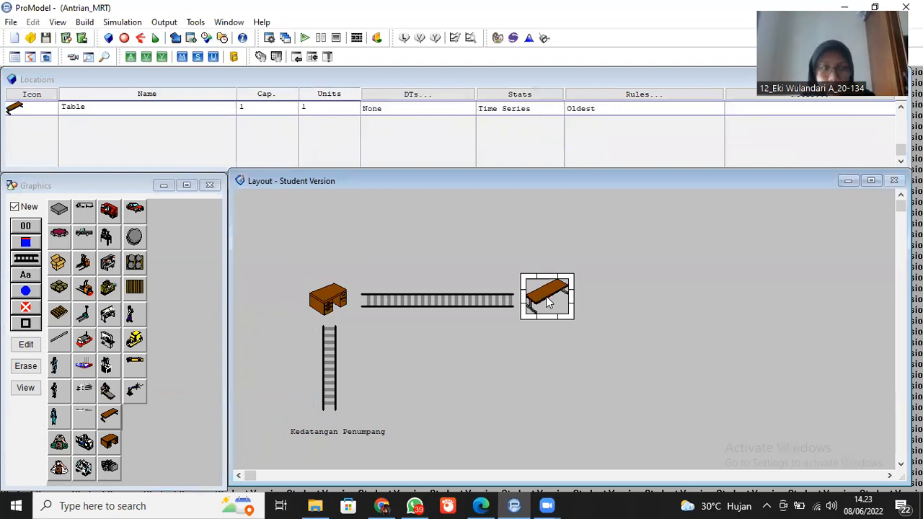
left_click(94, 107)
key("BackSpace")
key("BackSpace")
key("BackSpace")
key("BackSpace")
key("BackSpace")
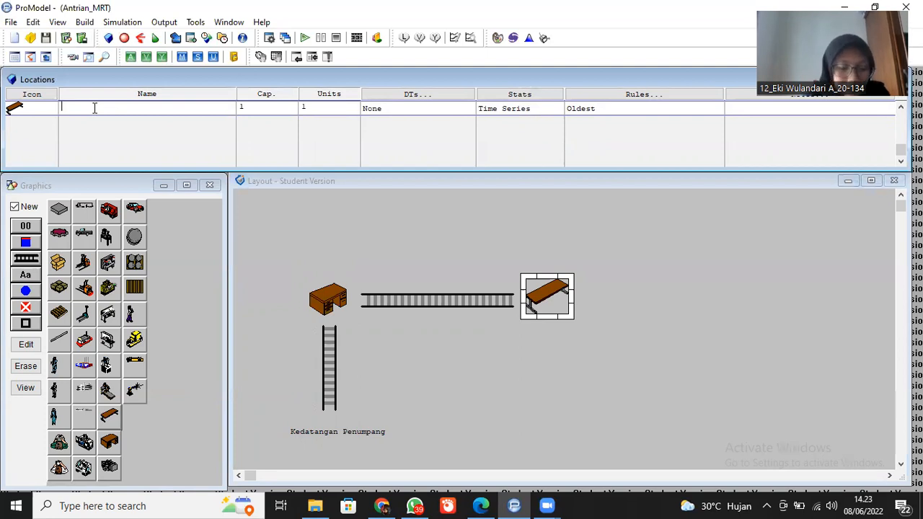
type("Mesin_")
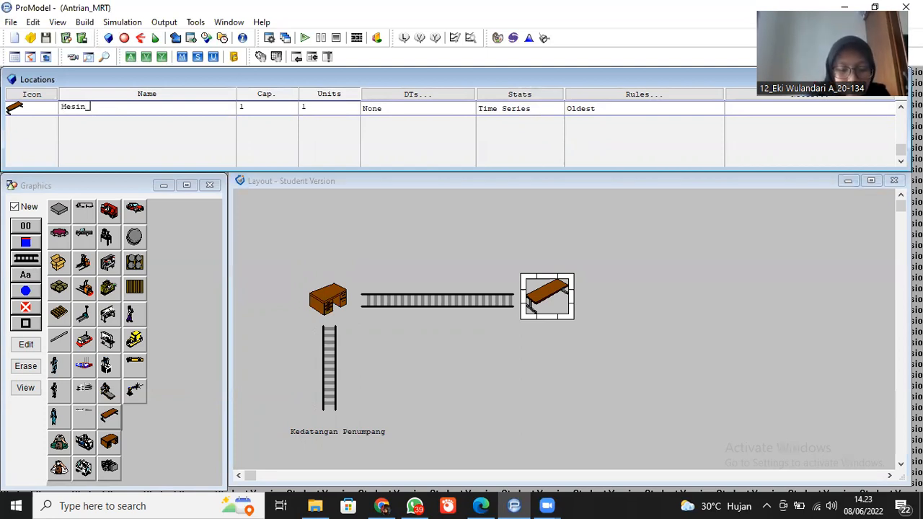
type("Taping")
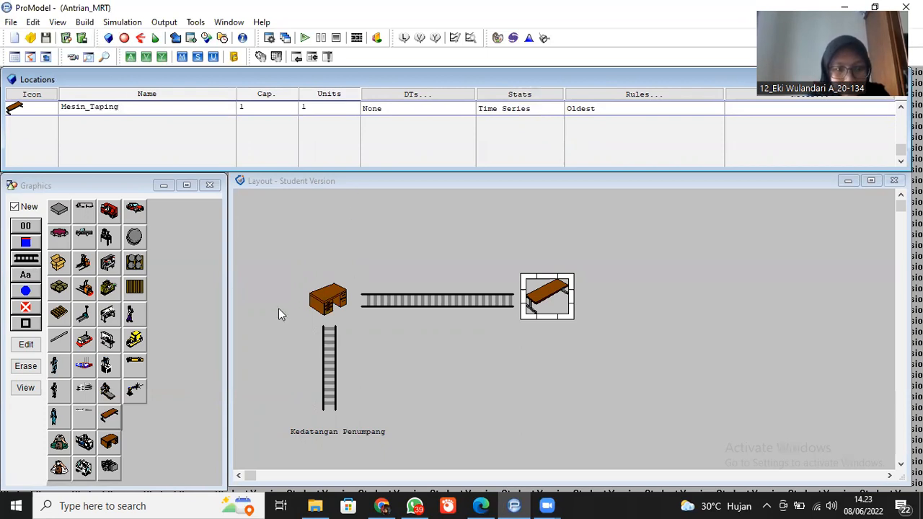
- Add a text label as a new location beside the table
left_click(651, 311)
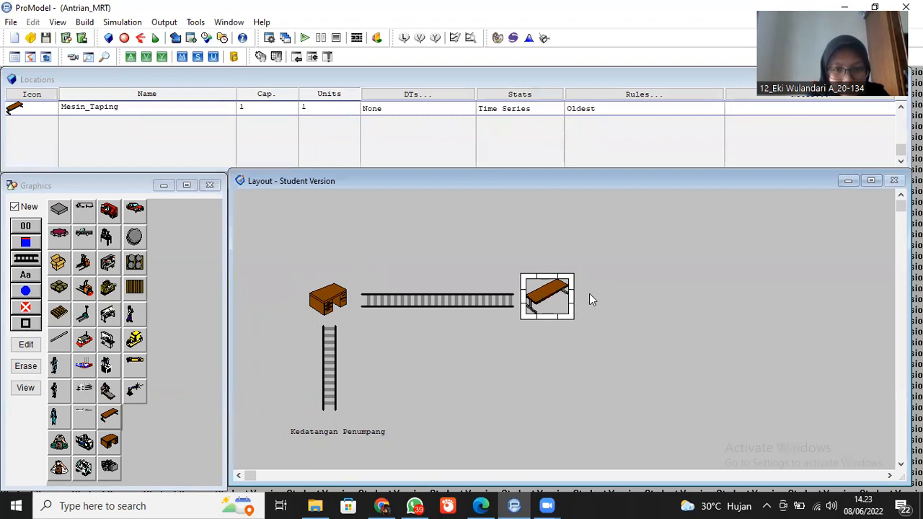
left_click(25, 276)
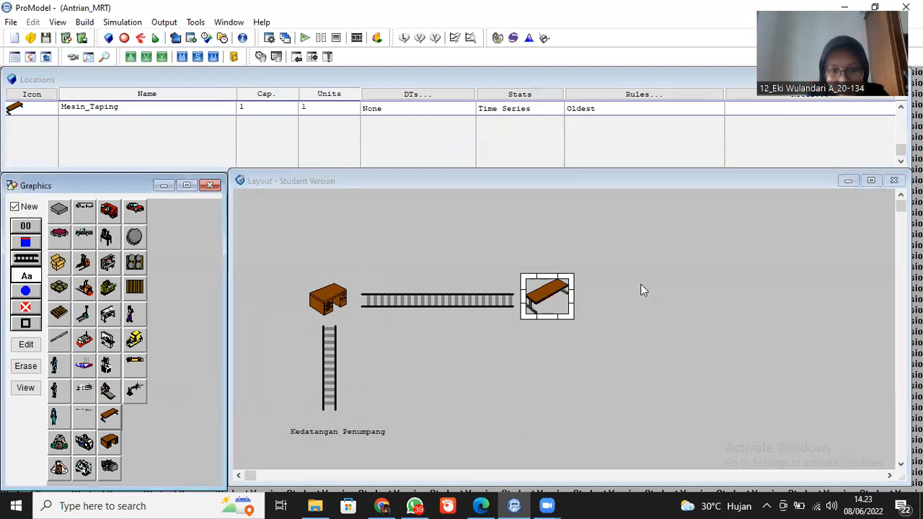
left_click(593, 298)
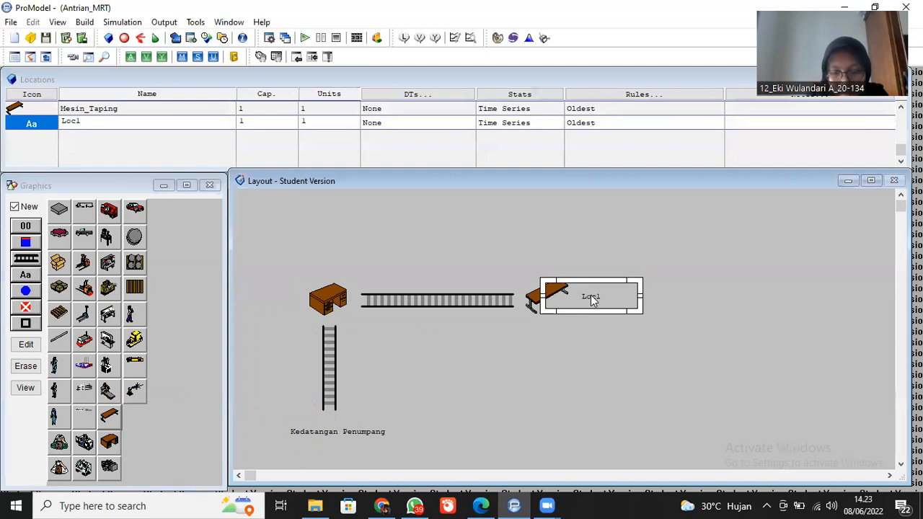
- Rename the new text label location to Pintu_MRT
left_click(179, 122)
key("BackSpace")
key("BackSpace")
key("BackSpace")
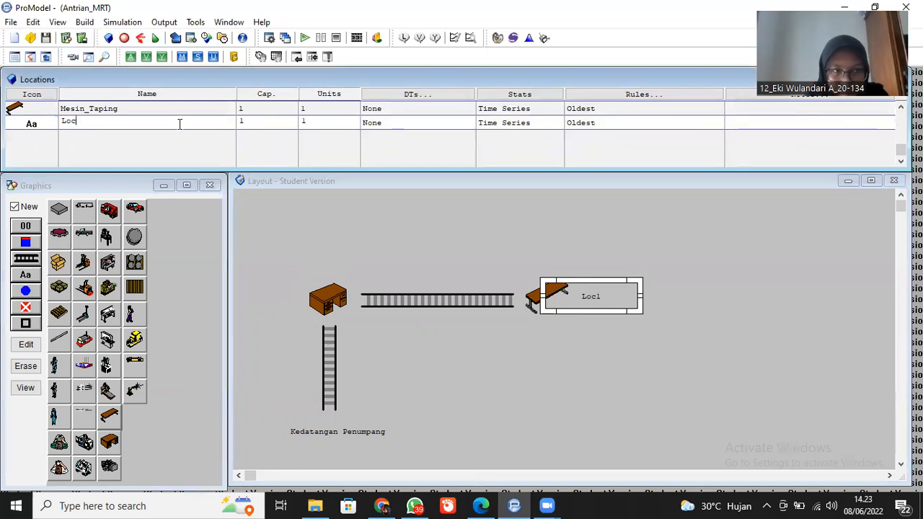
key("BackSpace")
type("Pu")
key("BackSpace")
type("intu")
type("MRT")
key("BackSpace")
key("BackSpace")
key("BackSpace")
type("_MRT")
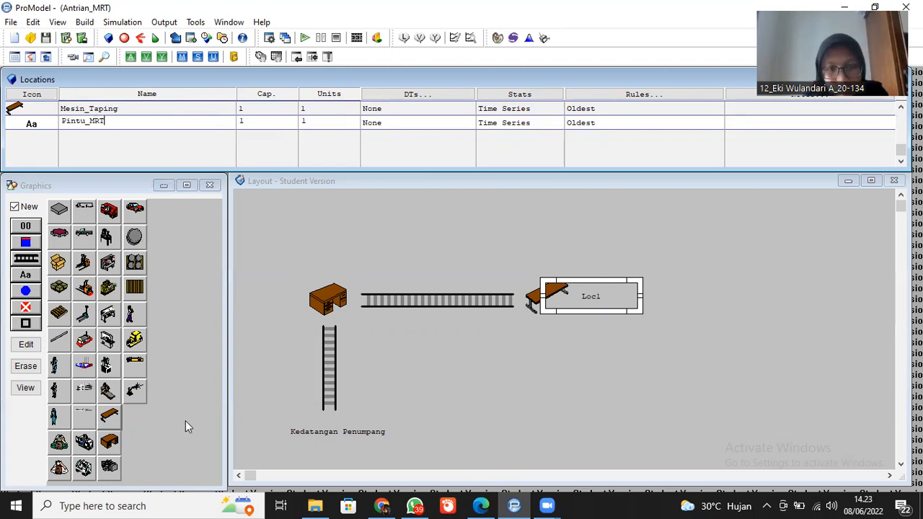
- Move the Pintu MRT label slightly to the right, away from the table
left_click(665, 276)
left_click(635, 307)
left_click_drag(634, 307, 638, 307)
left_click(637, 309)
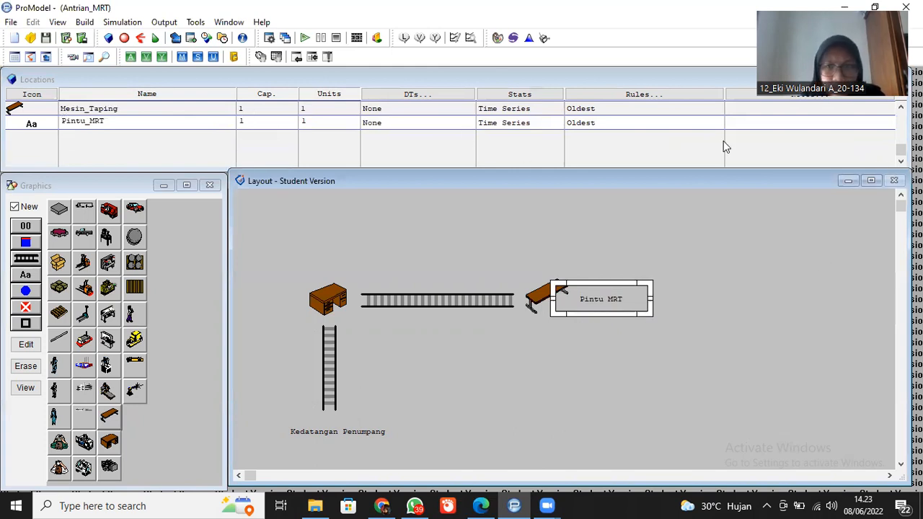
- Rename the text location below the vertical queue from Loc2 to Kedatangan_Penumpang
left_click_drag(901, 149, 893, 125)
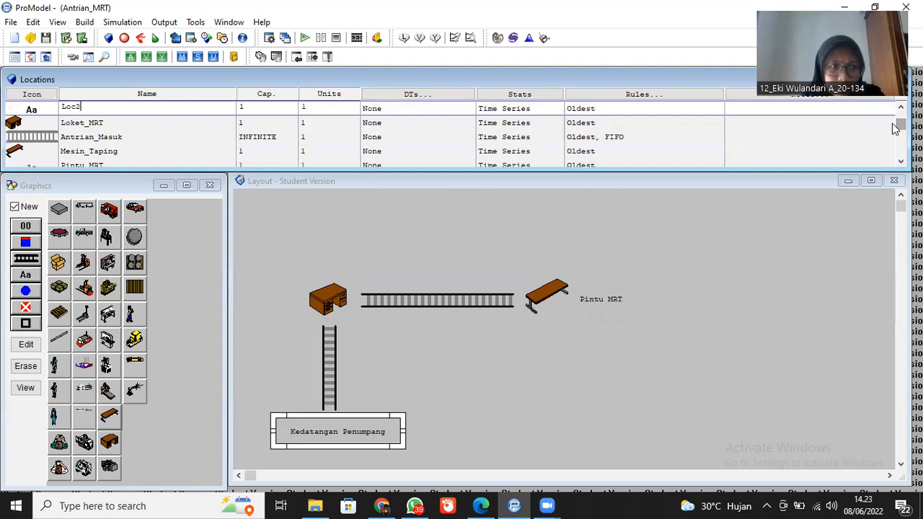
left_click(116, 107)
key("BackSpace")
key("BackSpace")
key("BackSpace")
key("BackSpace")
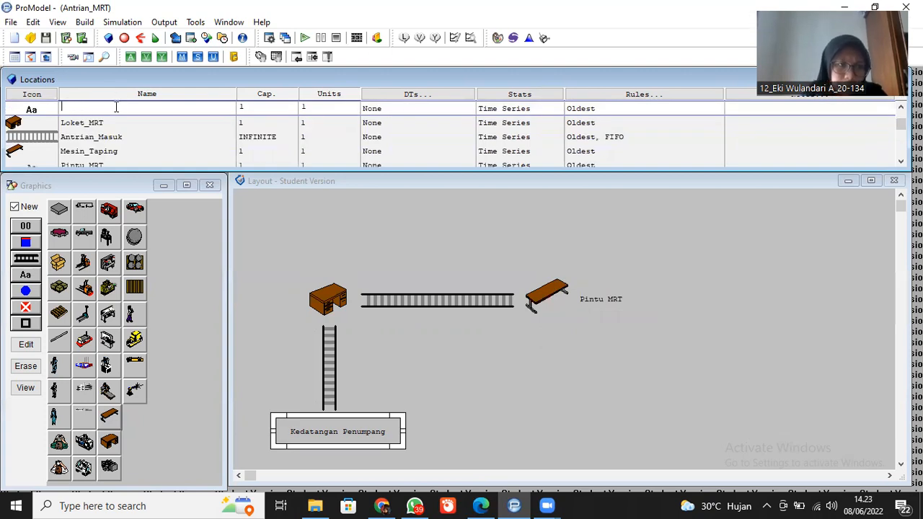
type("Kedatang")
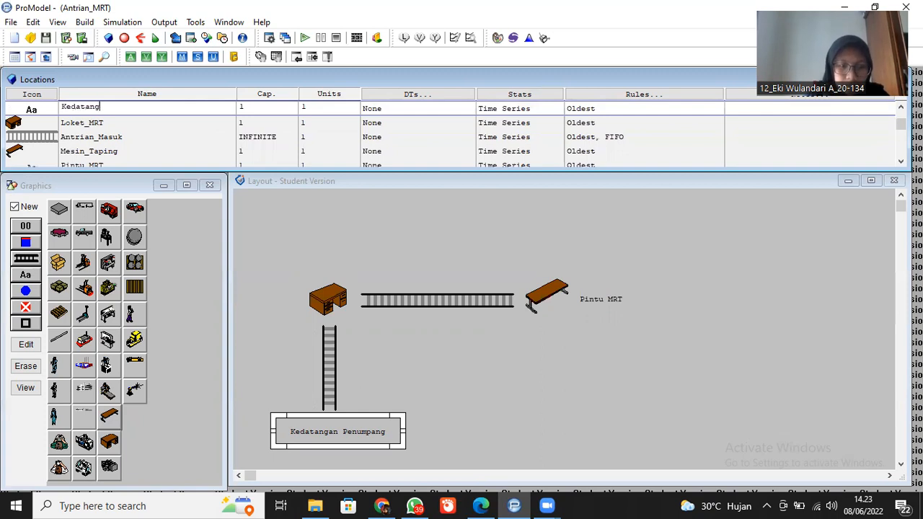
type("an_Penumpang")
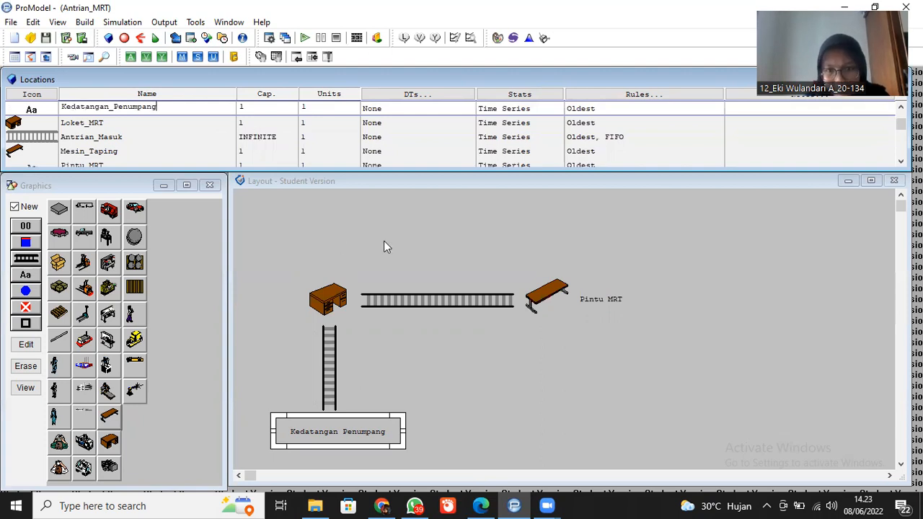
left_click(523, 209)
- Add a new entity to the model using the Operator figure
left_click_drag(901, 206, 900, 207)
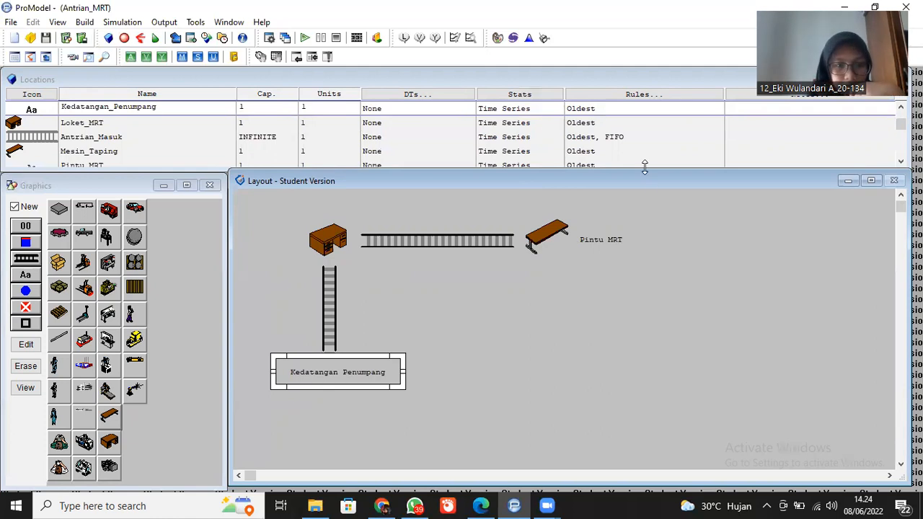
left_click(432, 296)
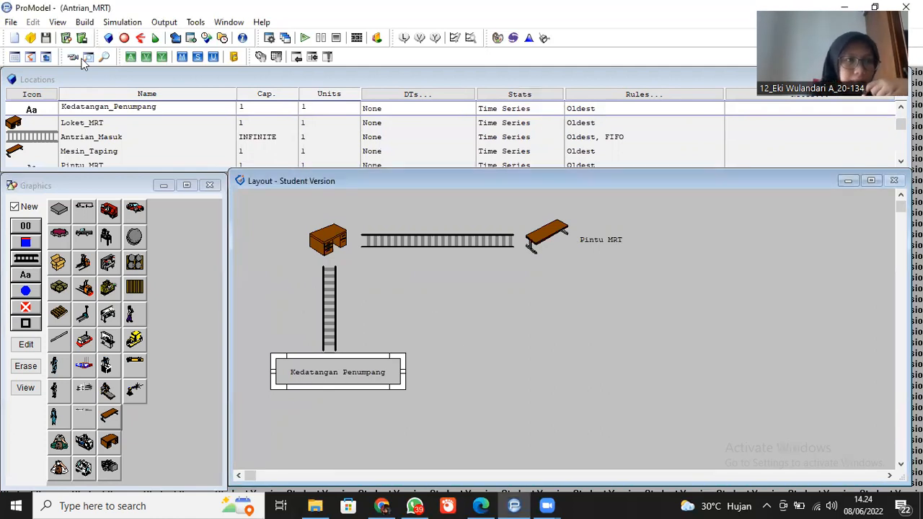
left_click(85, 22)
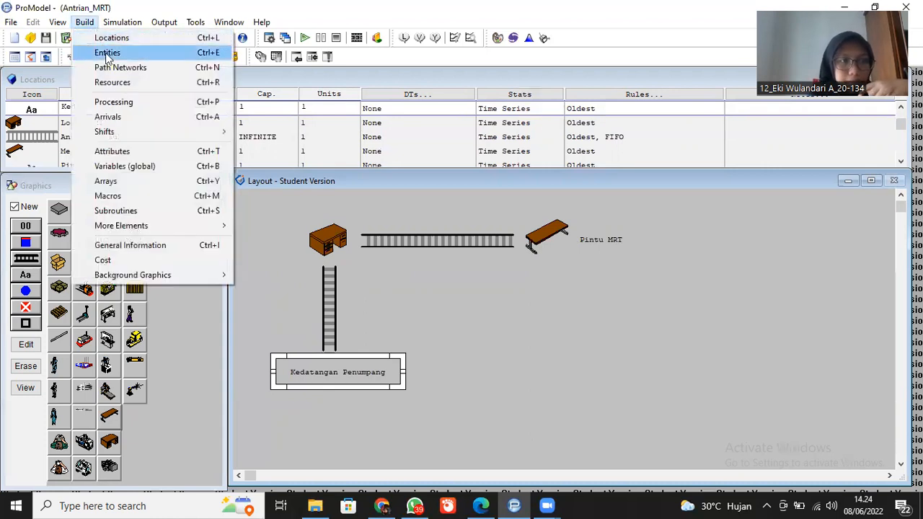
left_click(107, 53)
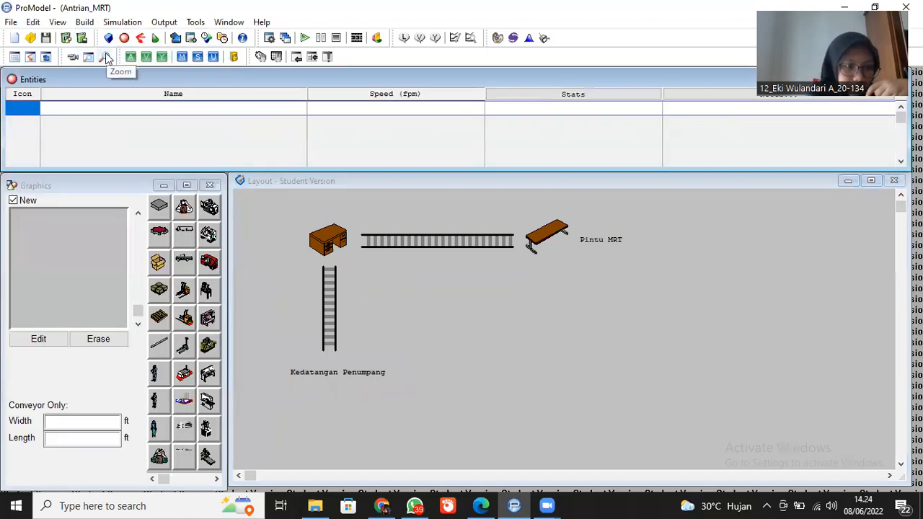
left_click(158, 412)
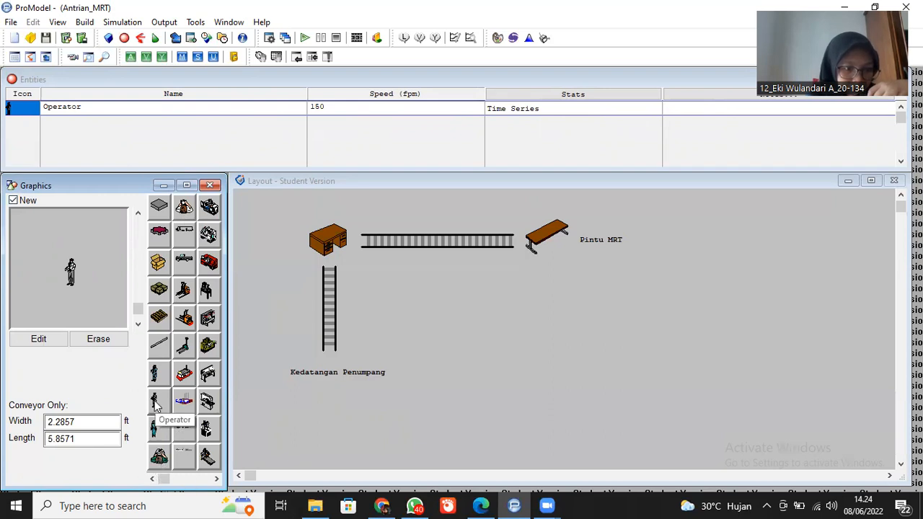
- Rename the new entity to Penumpang and set its speed to 50 fpm
left_click(83, 108)
key("BackSpace")
key("BackSpace")
key("BackSpace")
key("BackSpace")
key("BackSpace")
key("BackSpace")
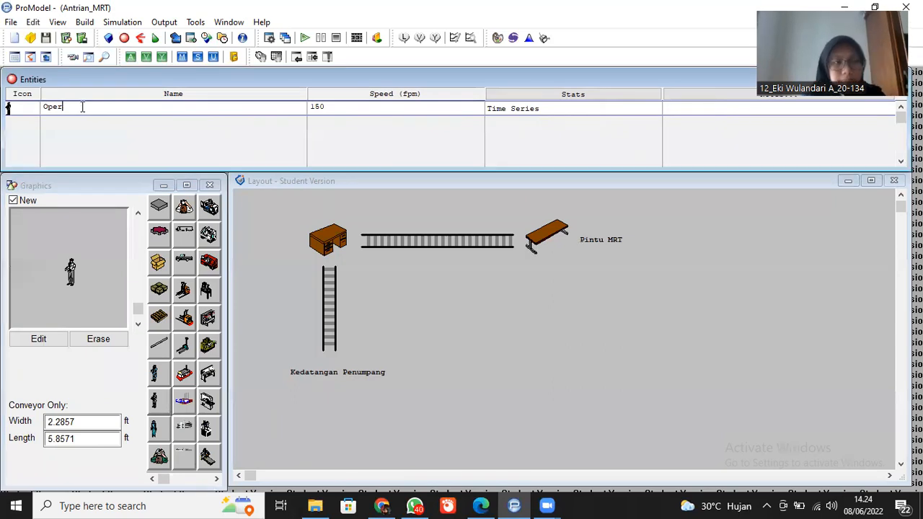
key("BackSpace")
key("BackSpace")
type("Pe")
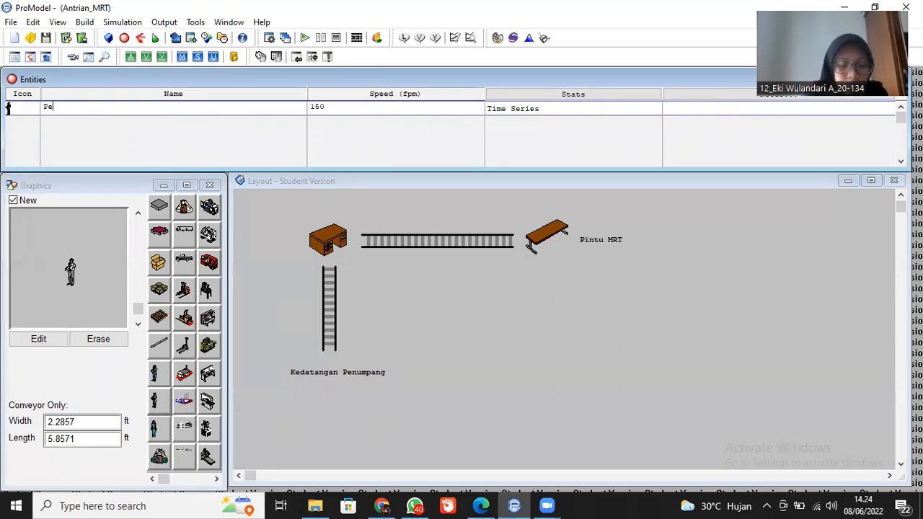
type("numpang")
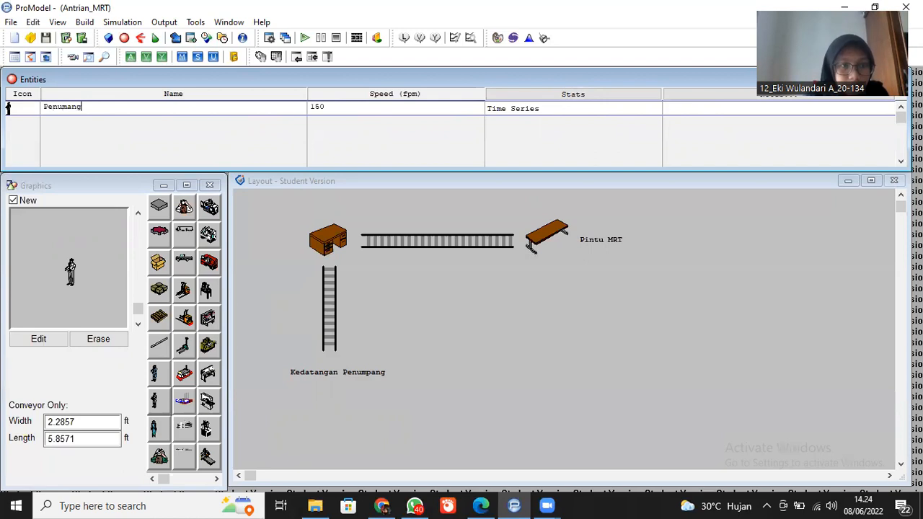
key("BackSpace")
key("BackSpace")
key("BackSpace")
key("BackSpace")
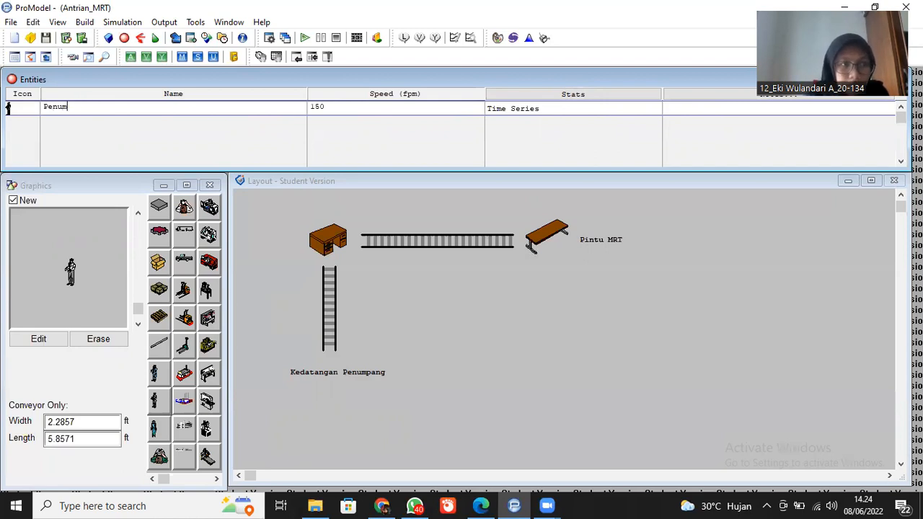
type("pang")
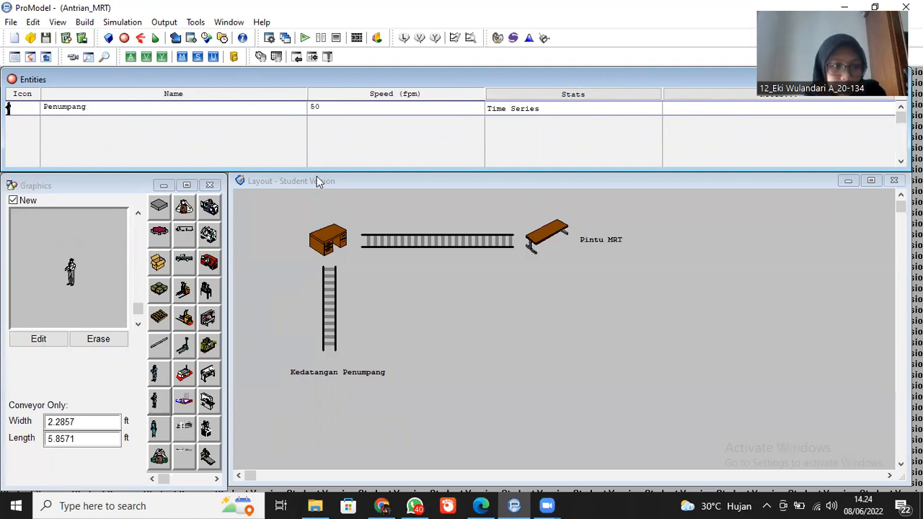
- Create an arrival record for the entity Penumpang at the location Antrian_Kedatangan
left_click(81, 23)
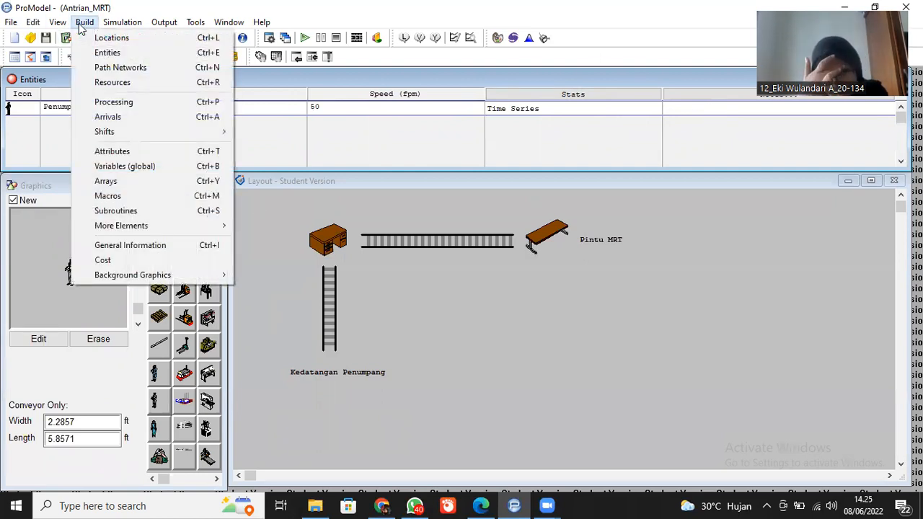
left_click(137, 82)
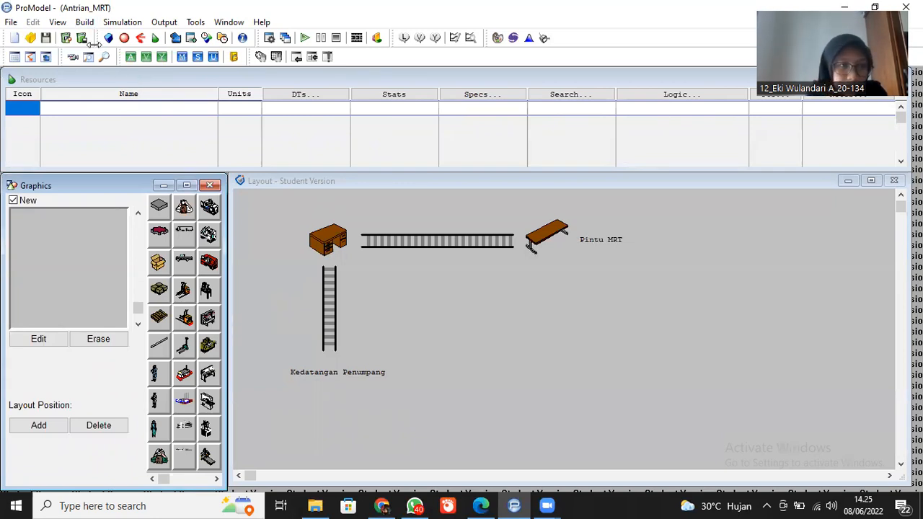
left_click(85, 23)
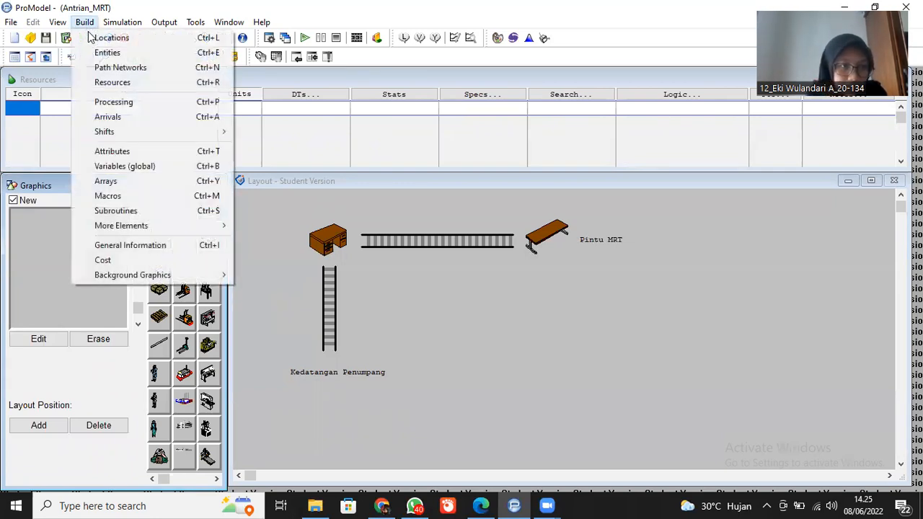
left_click(129, 119)
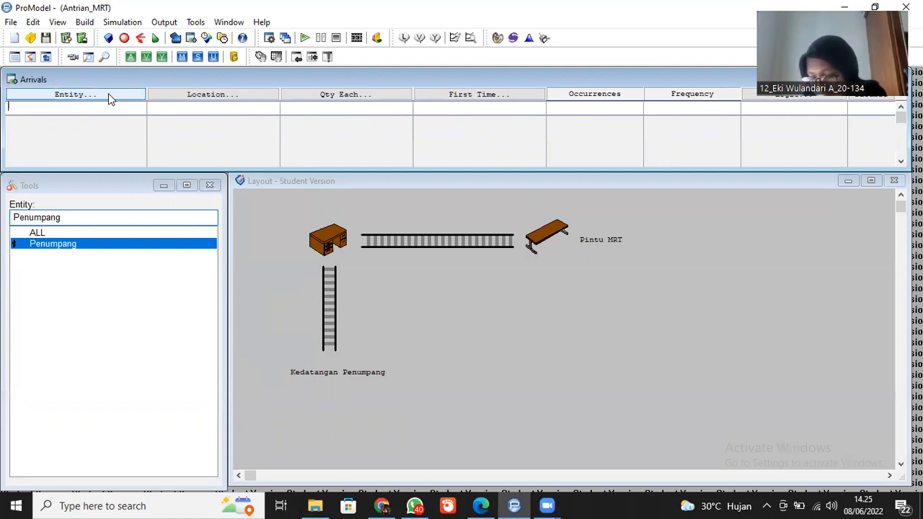
left_click(74, 95)
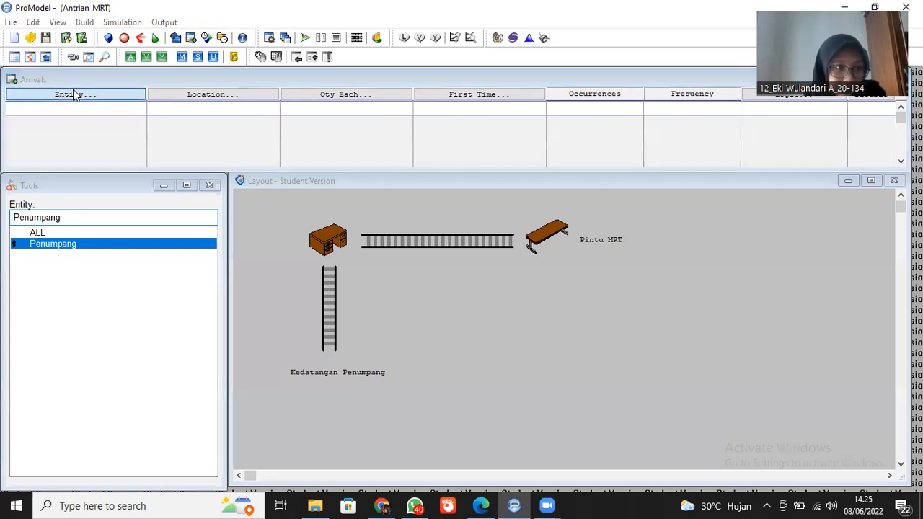
left_click(51, 247)
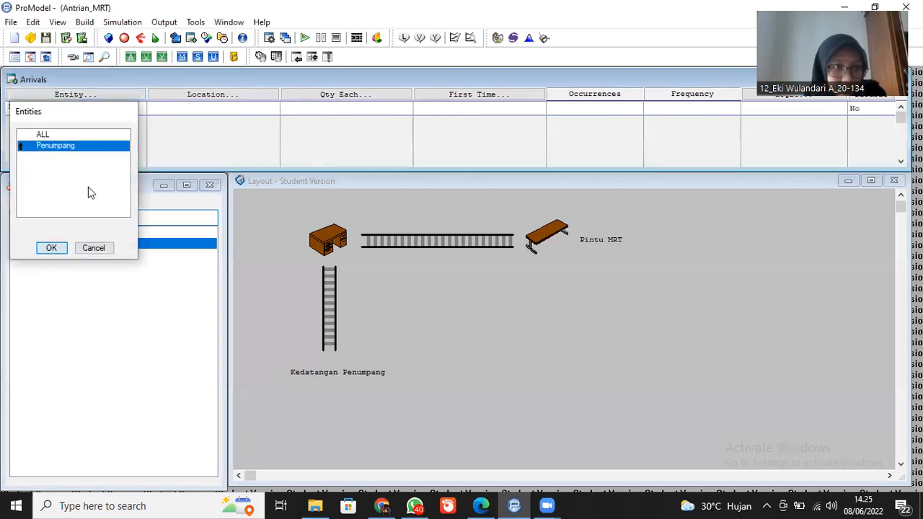
left_click(203, 95)
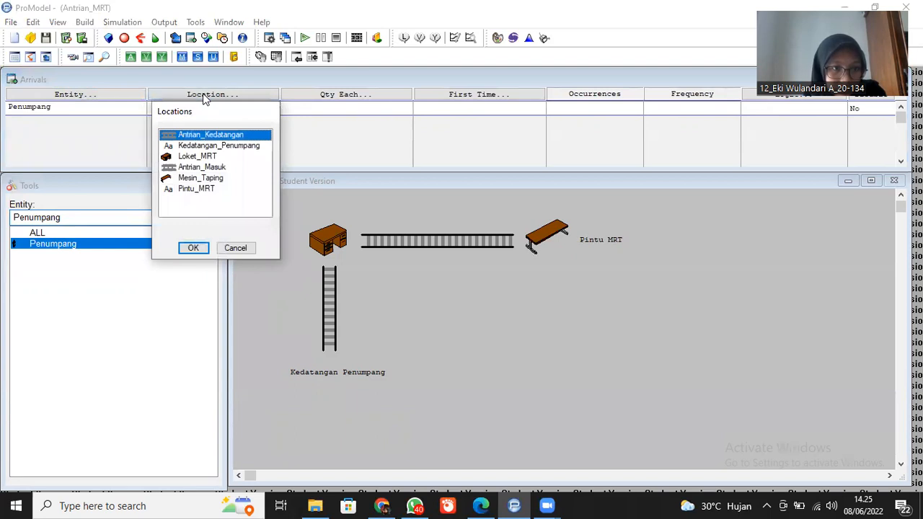
left_click(192, 248)
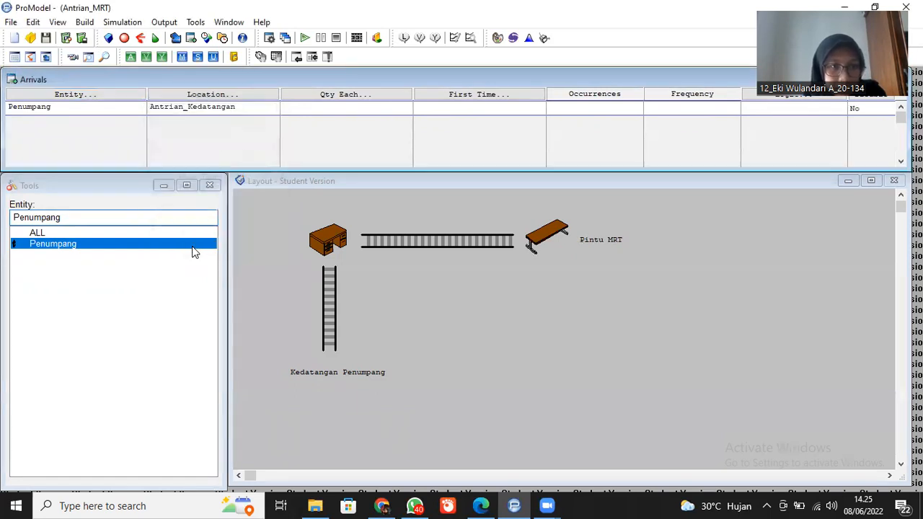
- Set the quantity of each Penumpang arrival to 1
left_click(338, 111)
type("1")
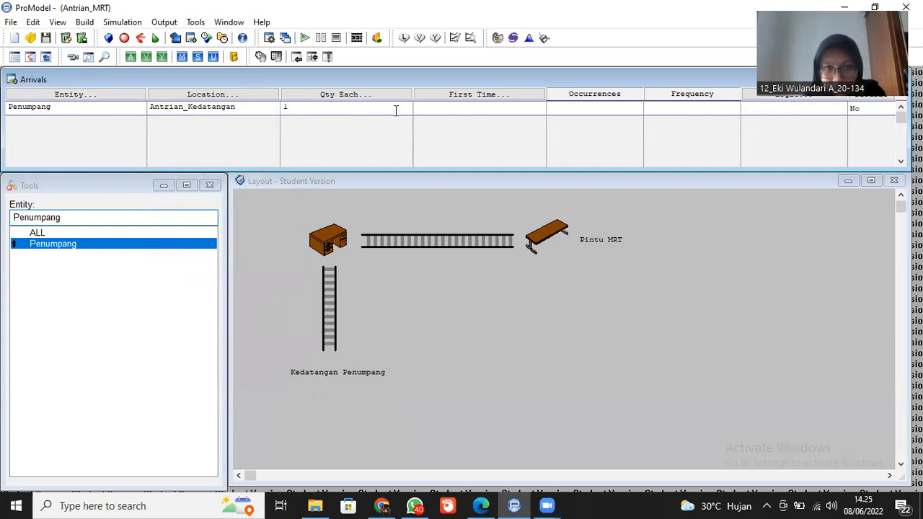
left_click(448, 111)
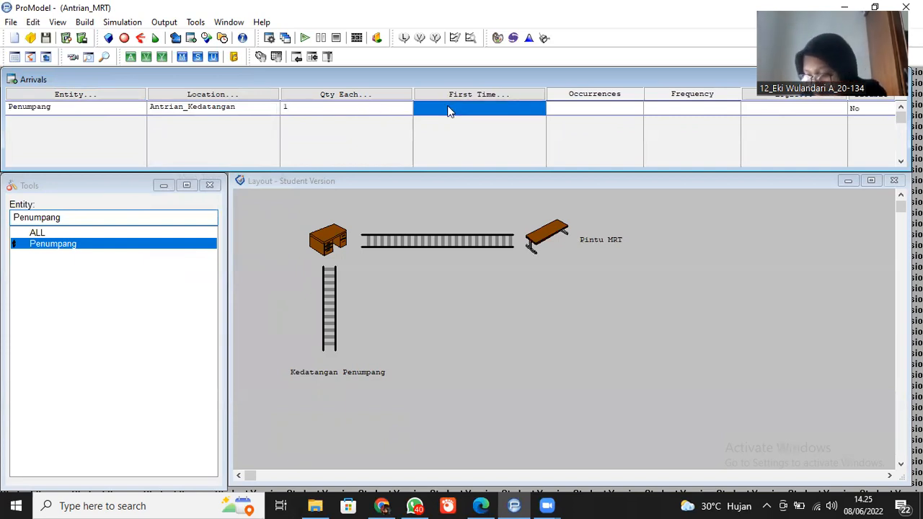
- Set the Penumpang arrival's occurrences to INF and its frequency to 10, leaving the first arrival time blank
left_click(458, 96)
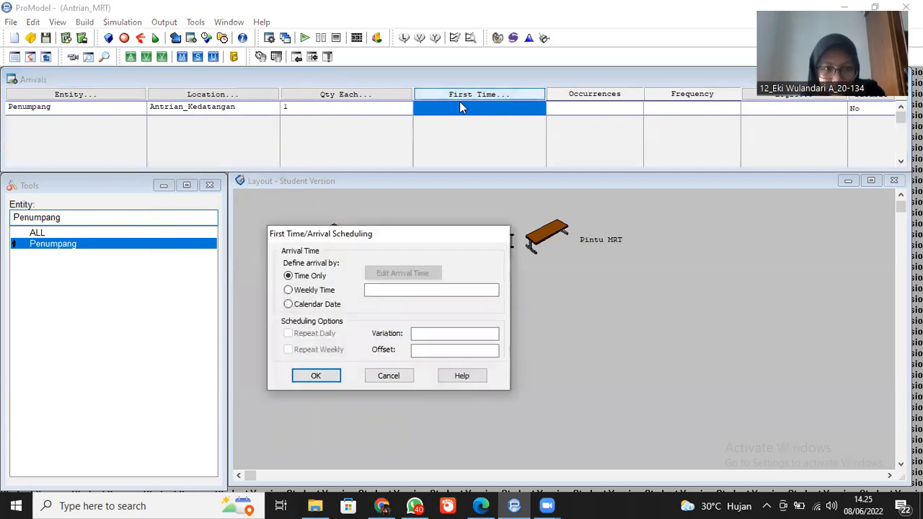
left_click(318, 376)
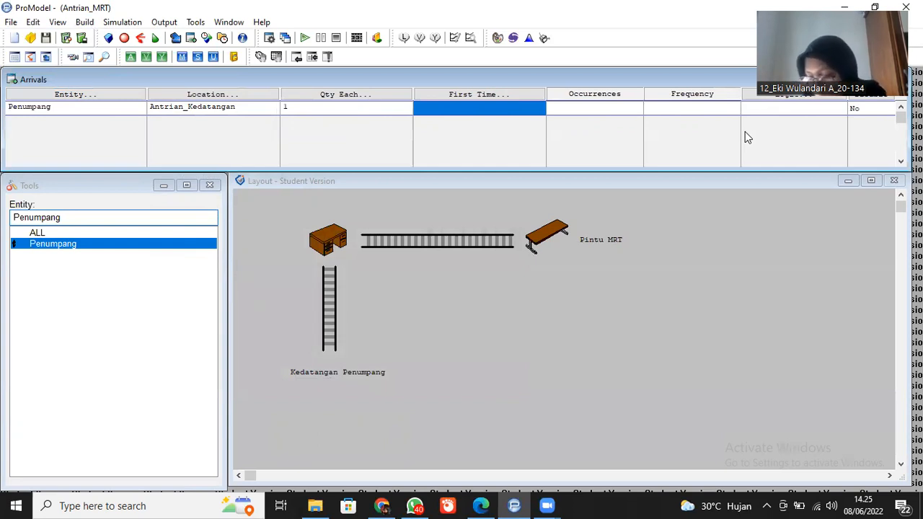
left_click(598, 106)
type("INF")
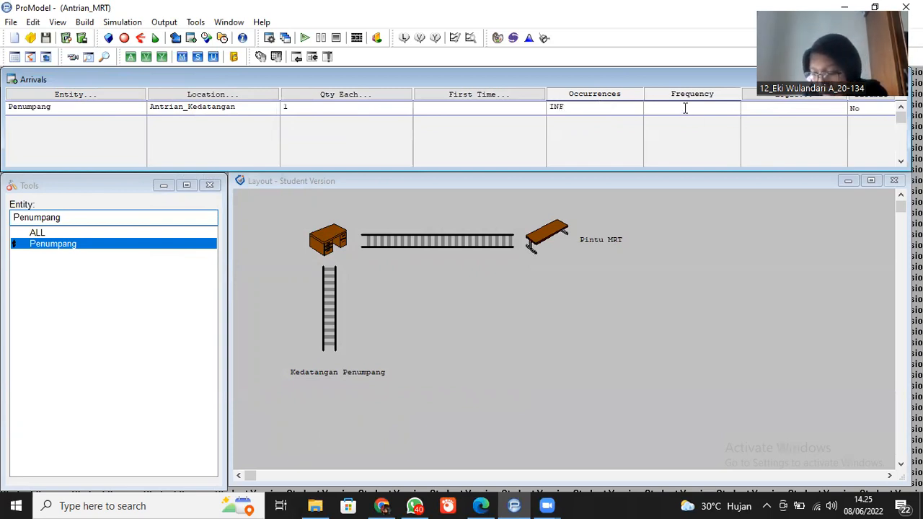
type("19")
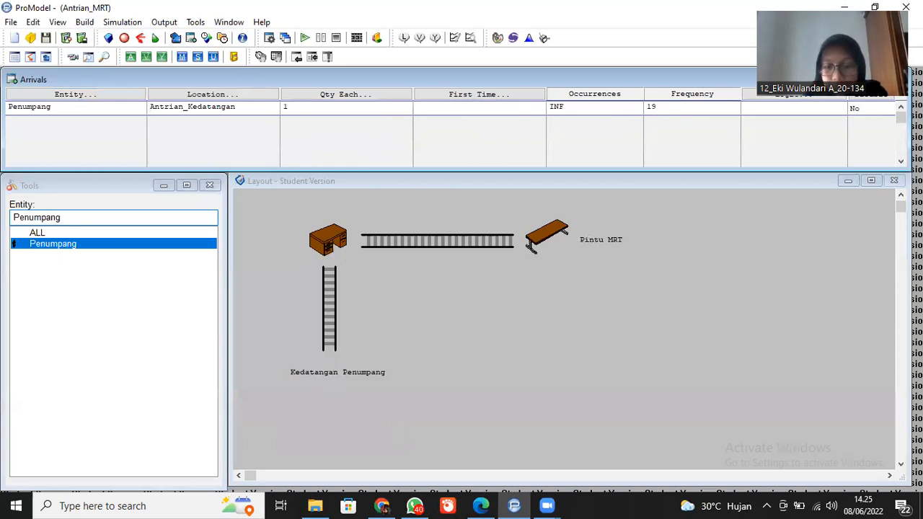
key("BackSpace")
type("0")
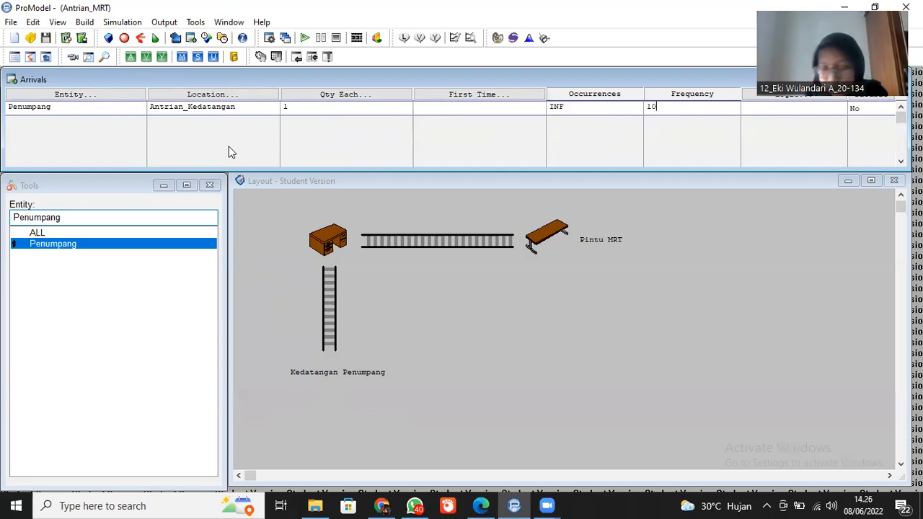
- Create a process record for the entity Penumpang at the location Antrian_Kedatangan
left_click(84, 21)
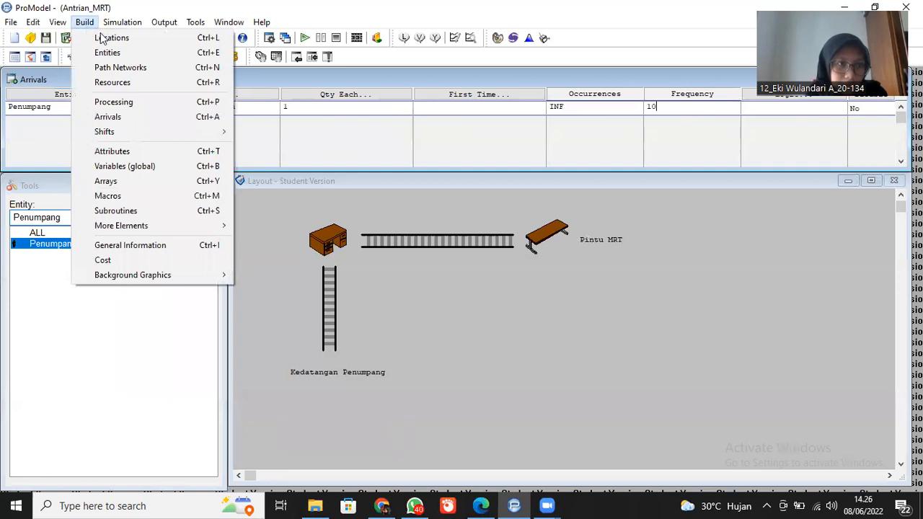
left_click(130, 101)
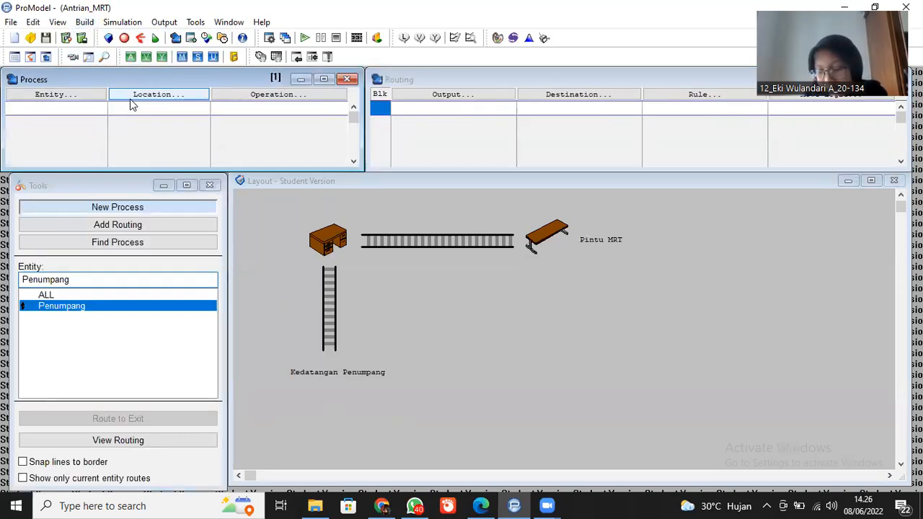
left_click(76, 95)
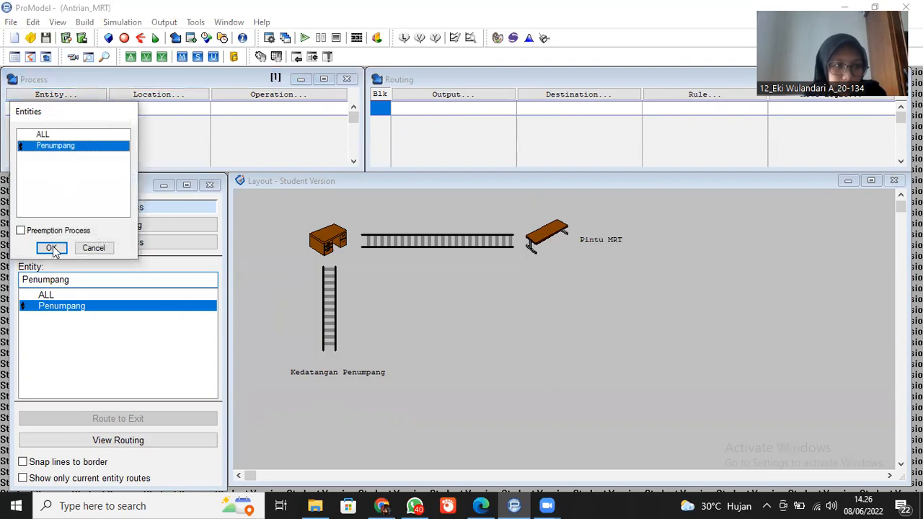
left_click(53, 247)
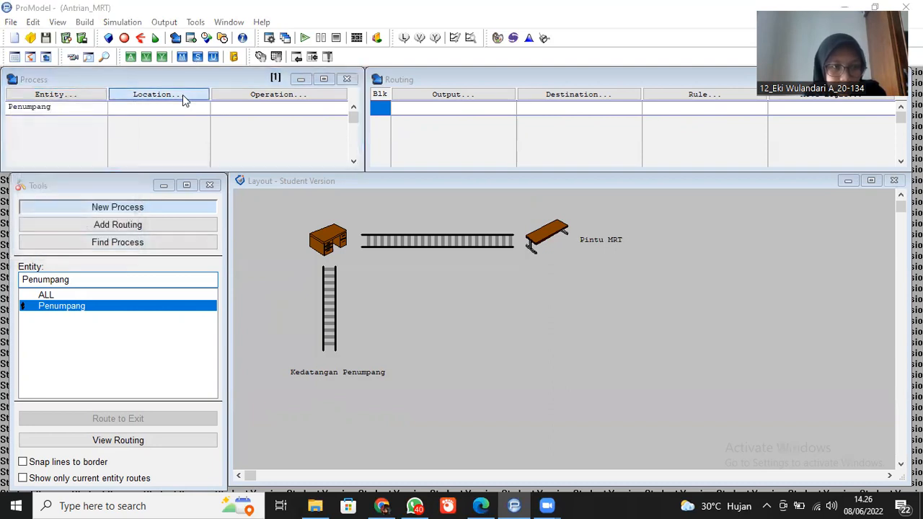
left_click(183, 95)
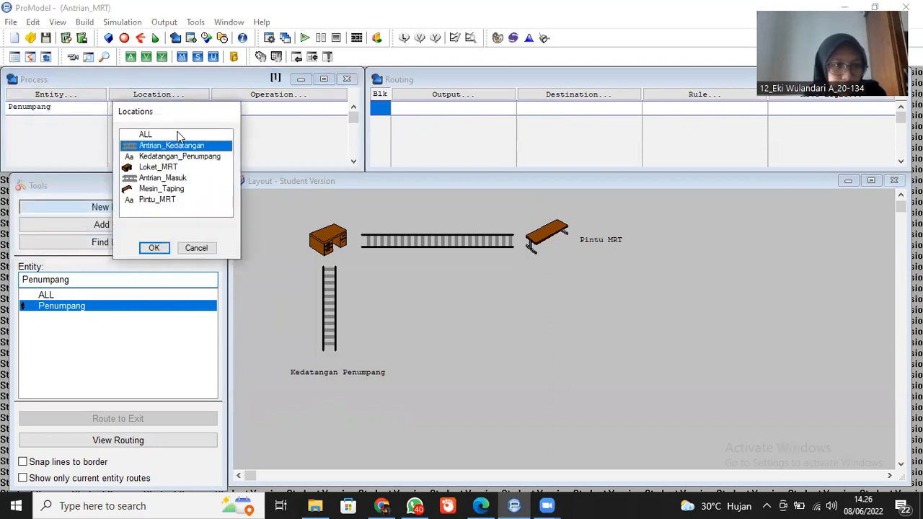
left_click(155, 249)
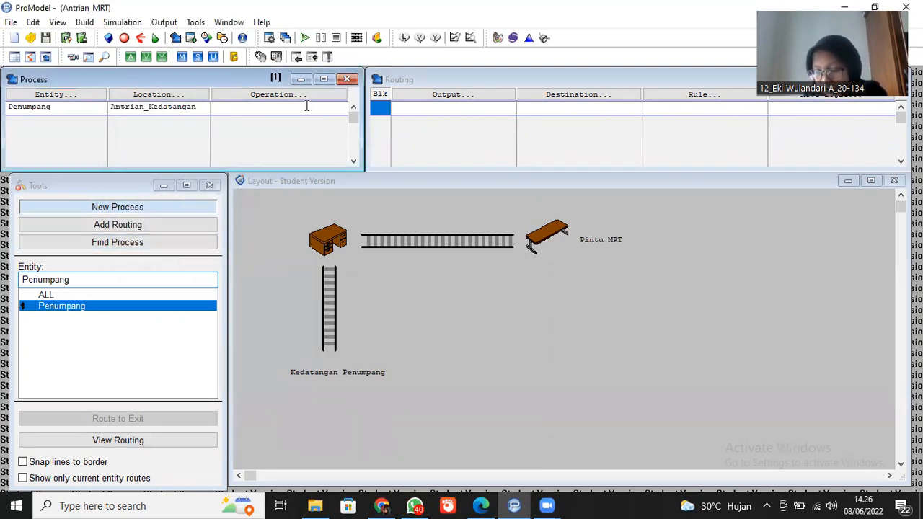
- Route the output Penumpang from Antrian_Kedatangan to the destination Loket_MRT
left_click(445, 95)
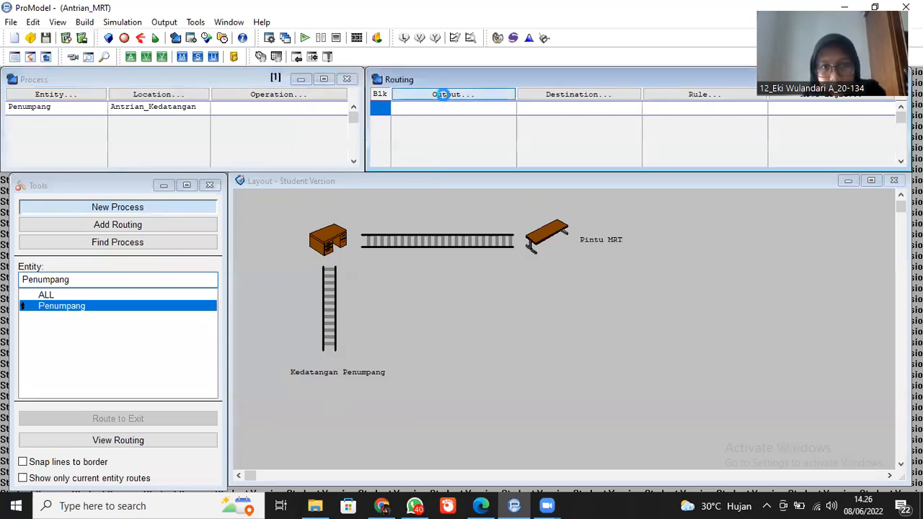
left_click(438, 248)
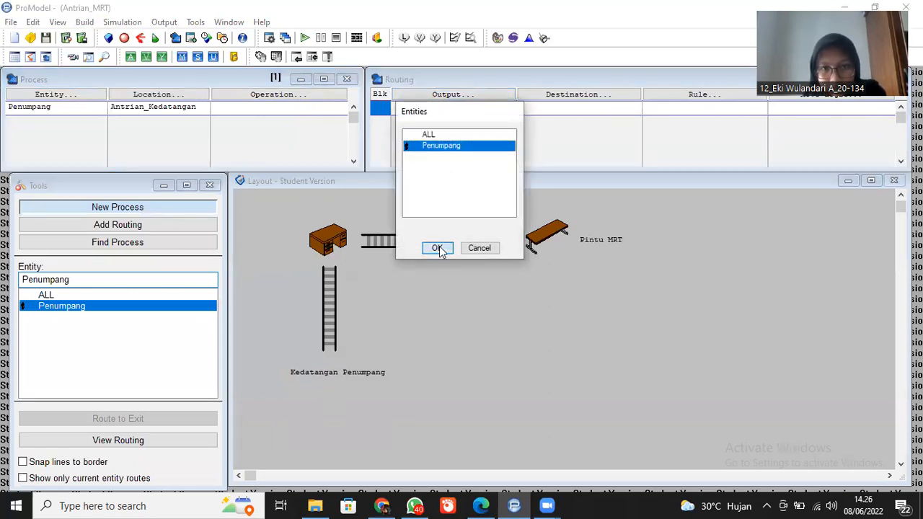
left_click(577, 100)
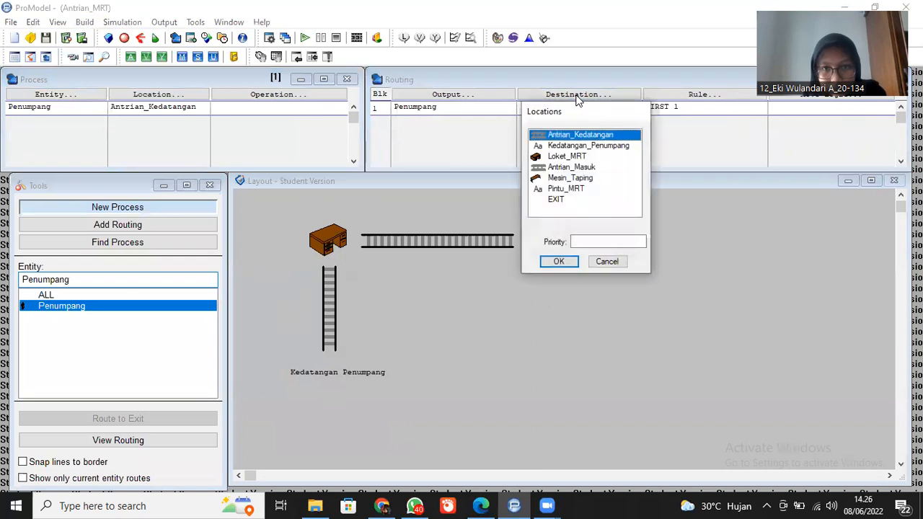
left_click(577, 157)
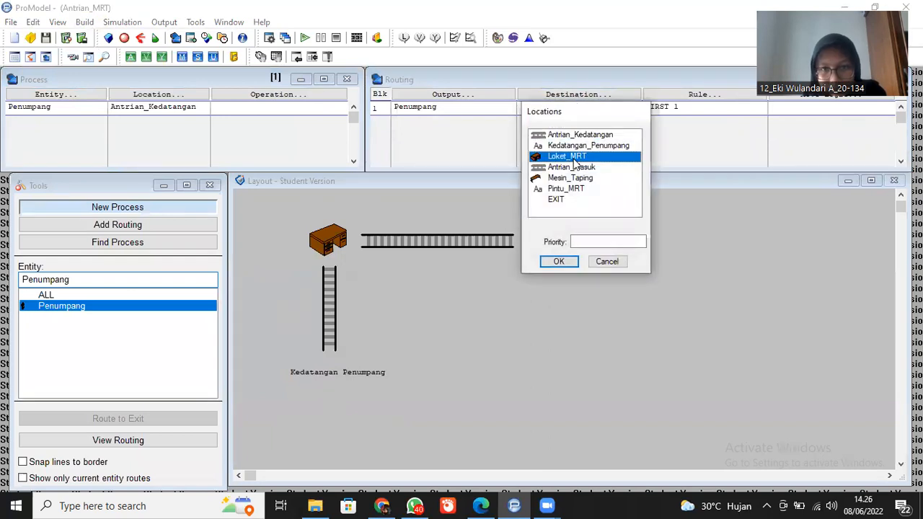
left_click(560, 262)
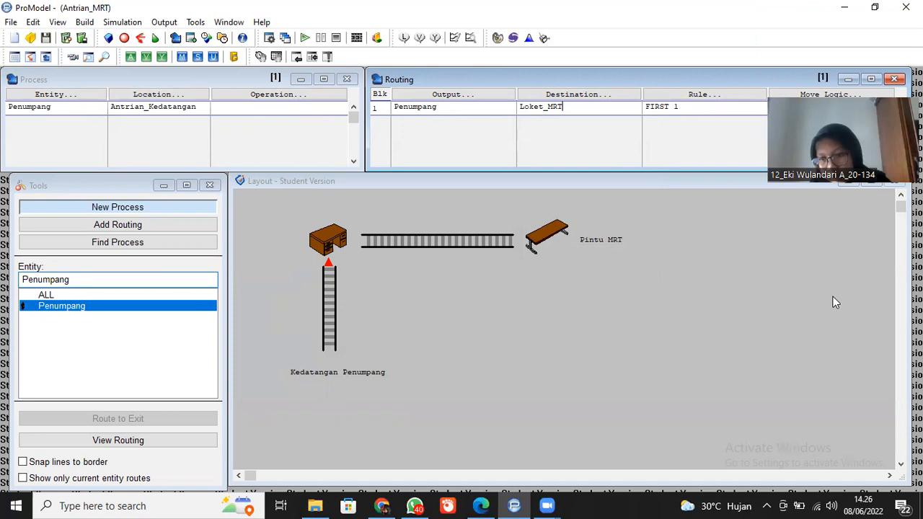
- Build the move logic MOVE FOR 4 SEC for the routing to Loket_MRT
left_click(839, 94)
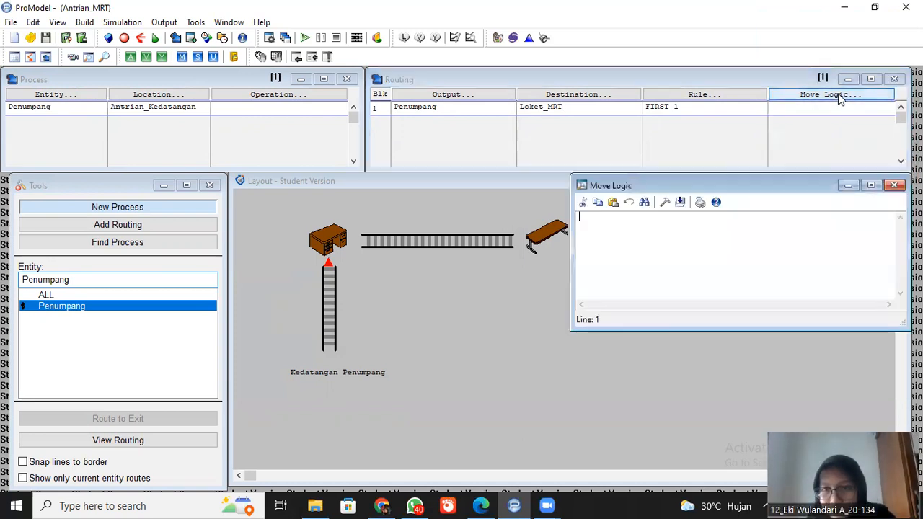
left_click(665, 202)
left_click(363, 347)
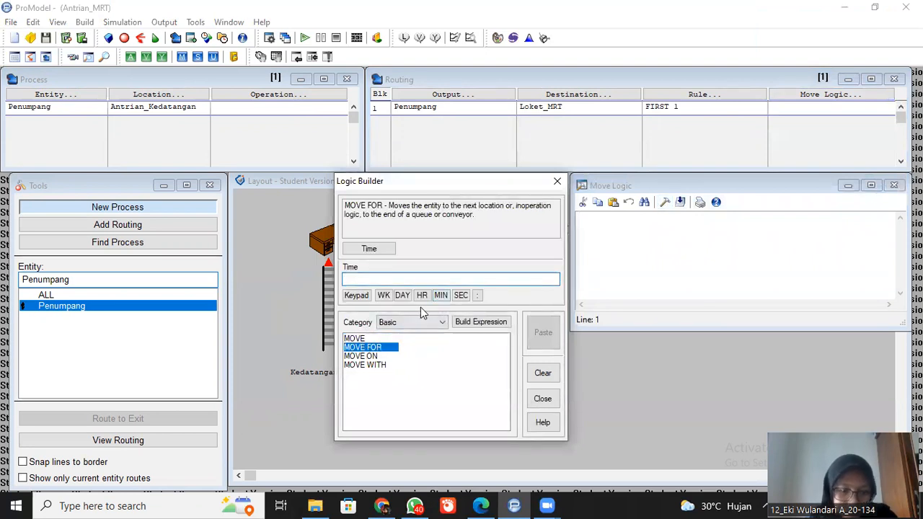
type("4")
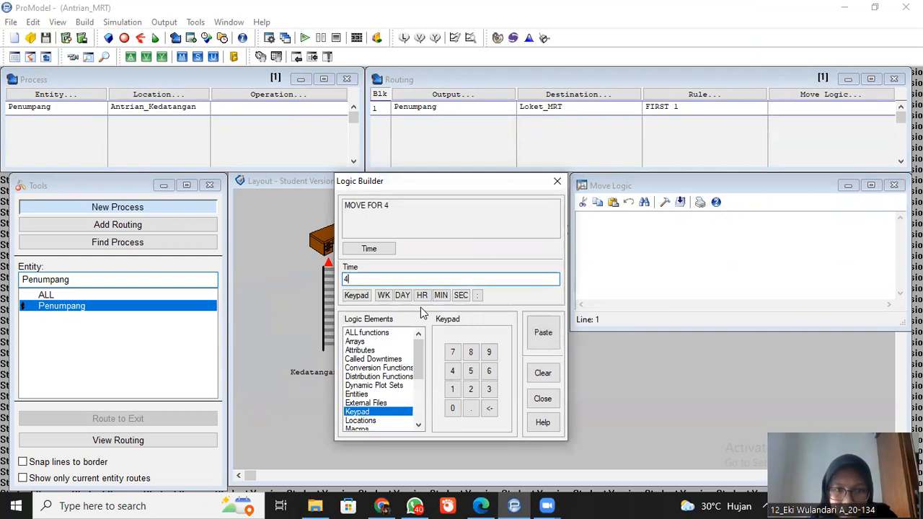
left_click(461, 296)
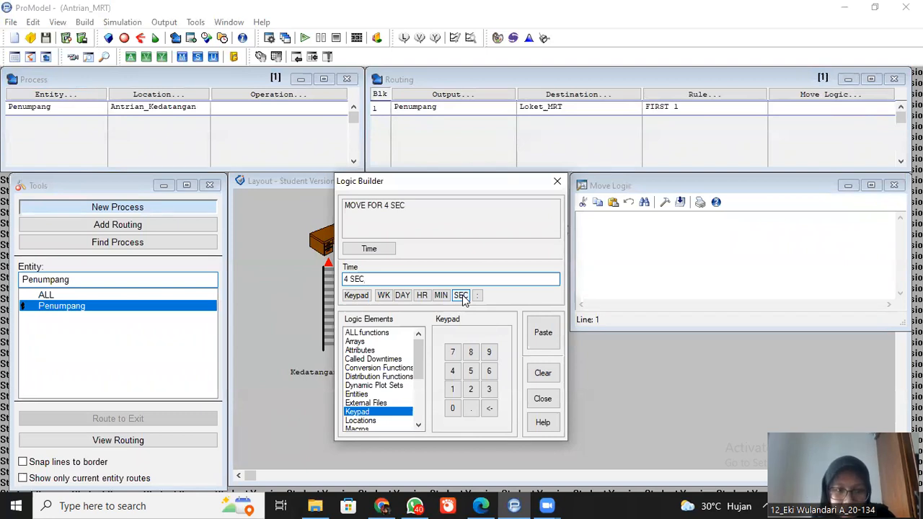
left_click(545, 348)
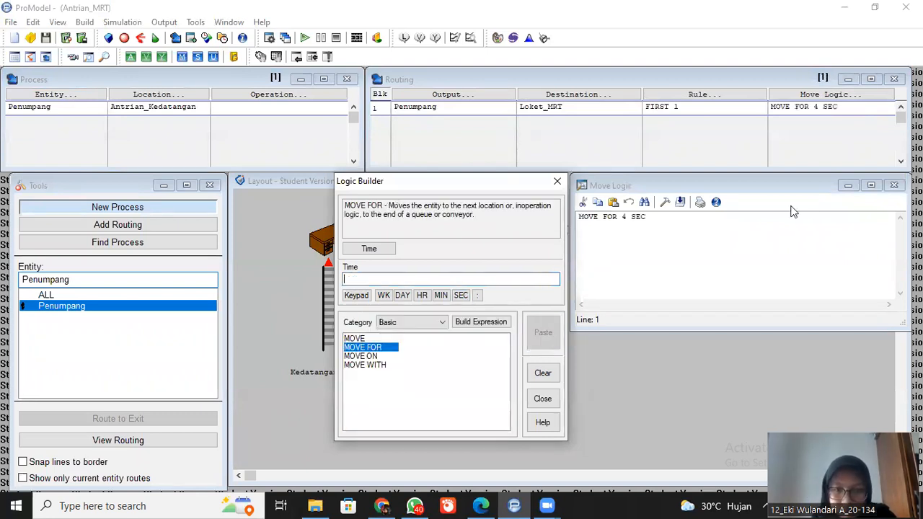
left_click(894, 186)
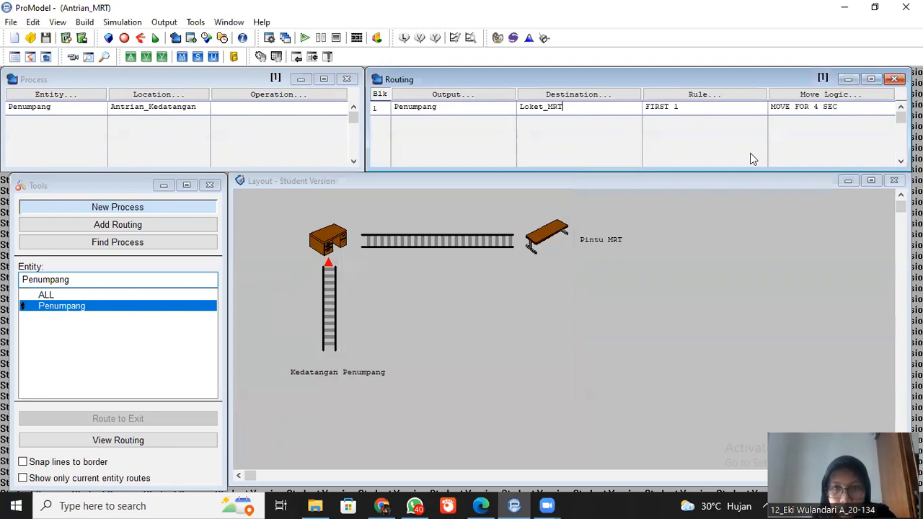
- Add a second process record for the entity Penumpang at the location Loket_MRT
left_click(73, 126)
left_click(73, 121)
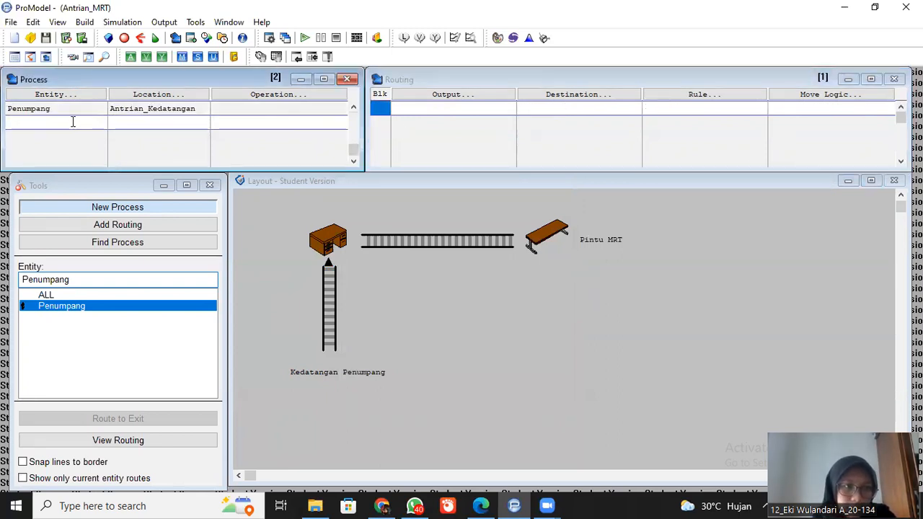
left_click(85, 94)
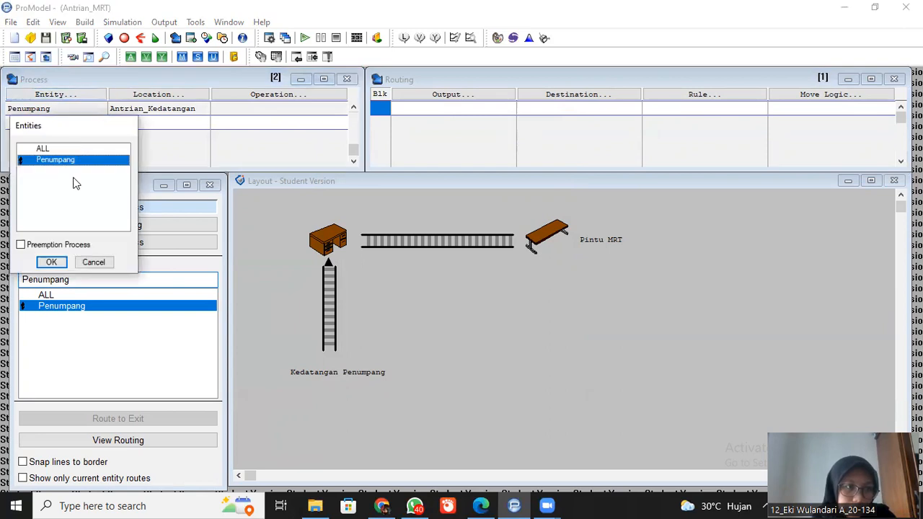
left_click(54, 261)
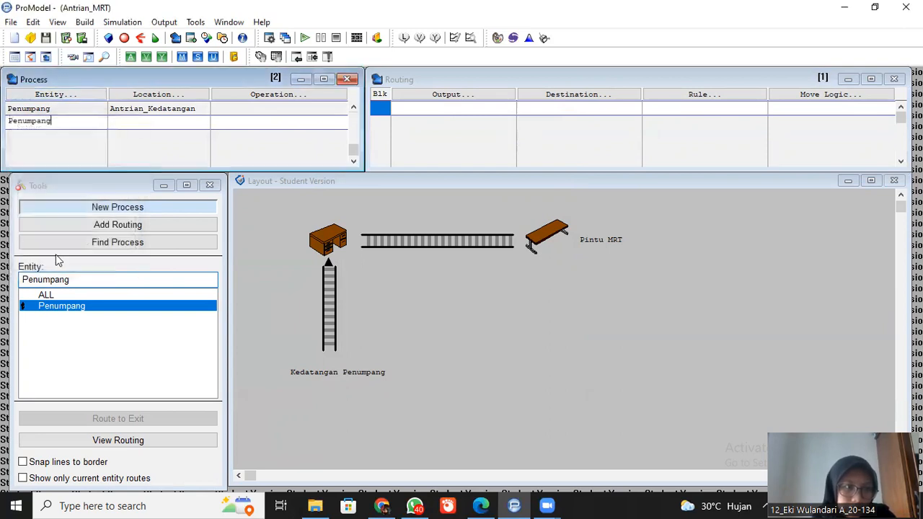
left_click(133, 96)
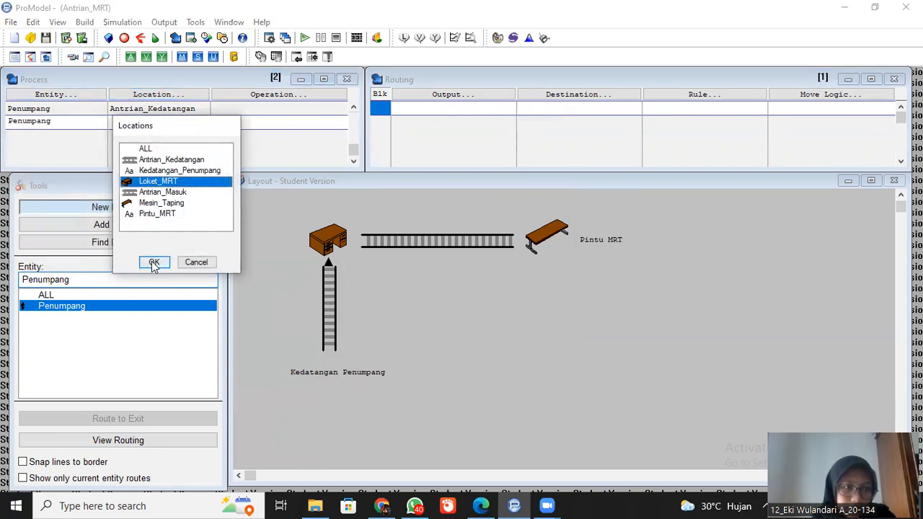
left_click(153, 263)
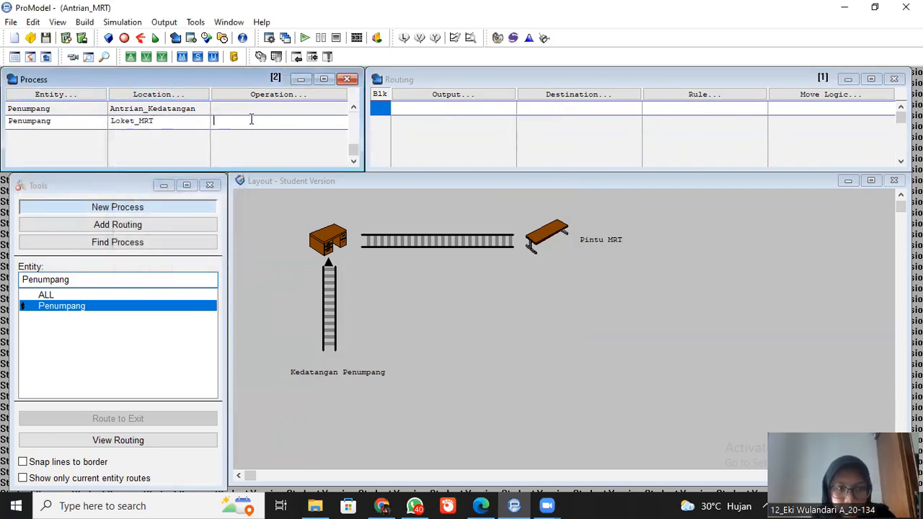
- Enter WAIT N(5,8)MIN as the operation logic of the Loket_MRT process
left_click(265, 98)
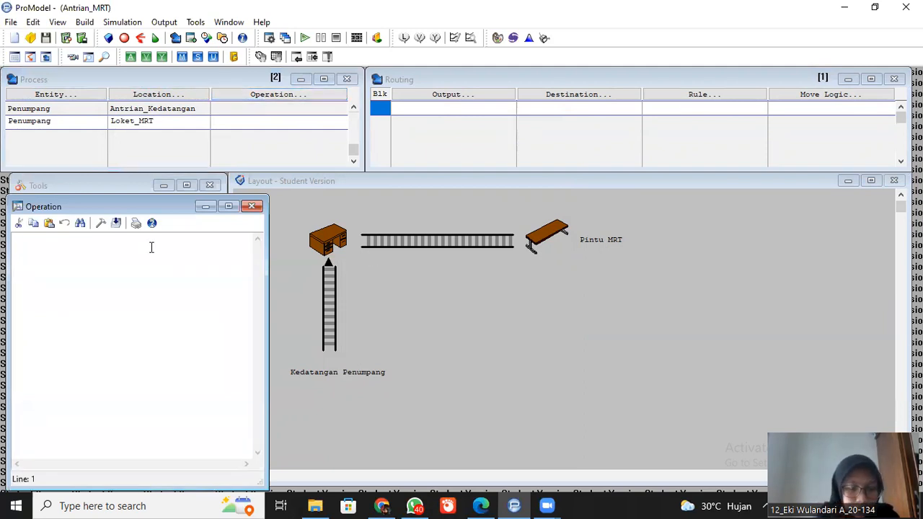
type("WAIT N")
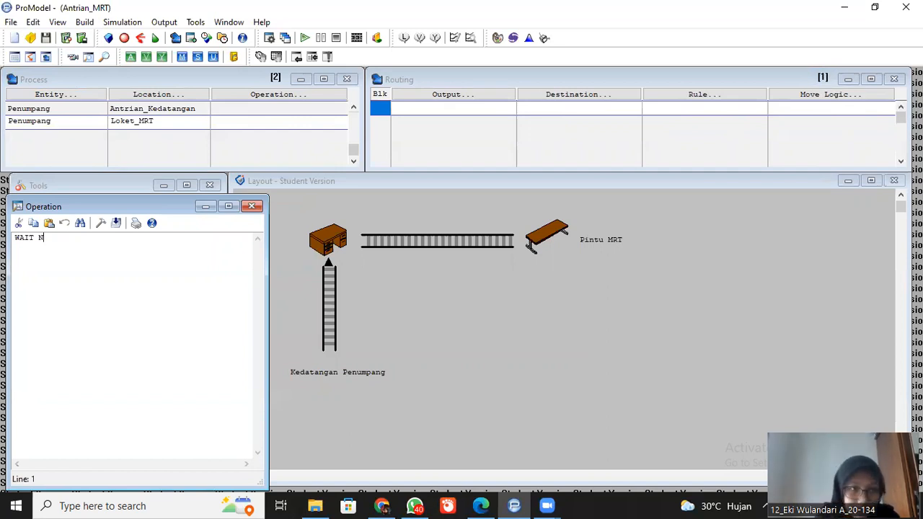
type("(5,8")
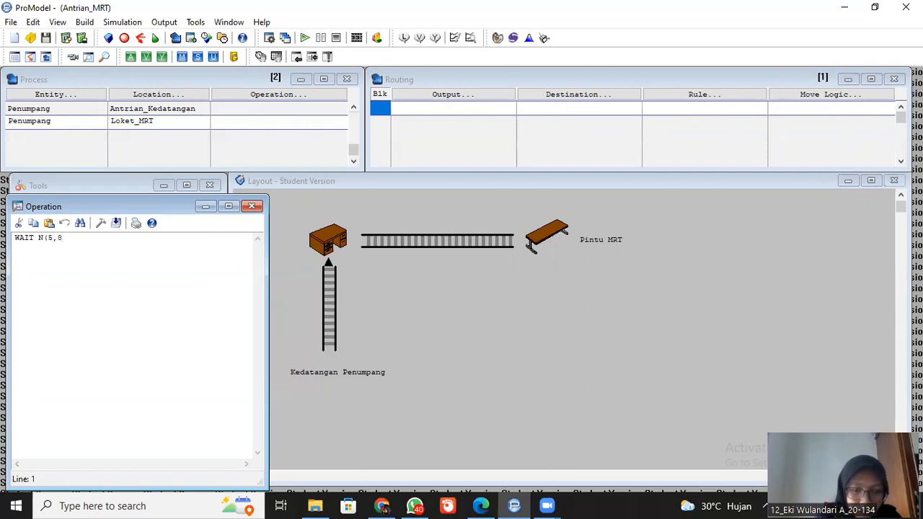
type(")MIN")
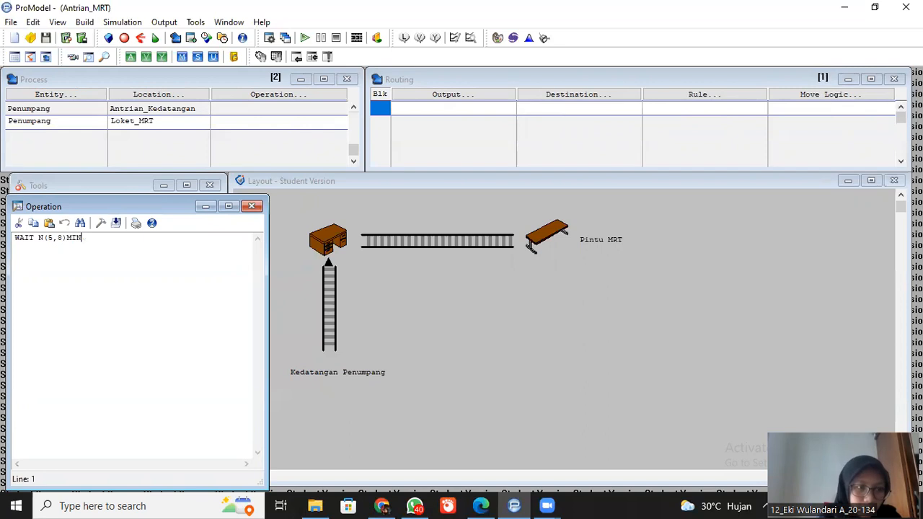
left_click(252, 207)
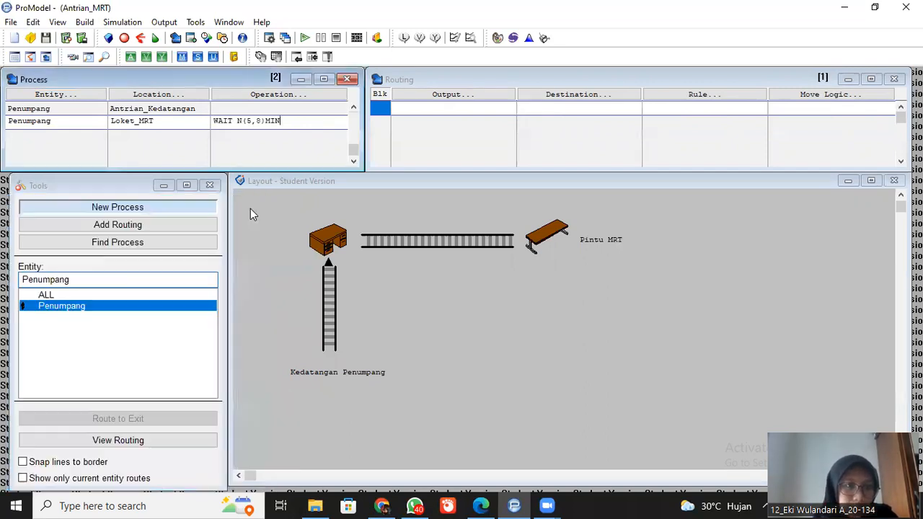
- Route the output Penumpang from Loket_MRT to the destination Antrian_Masuk
left_click(465, 107)
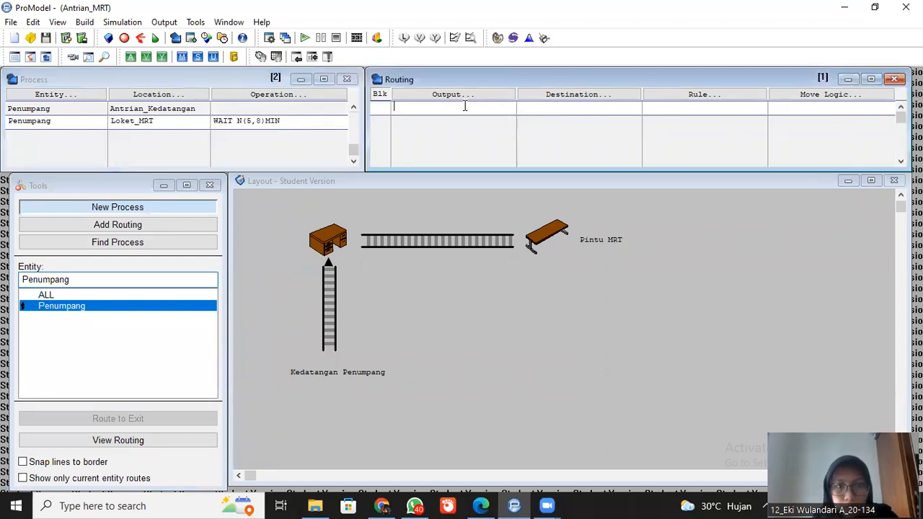
left_click(454, 95)
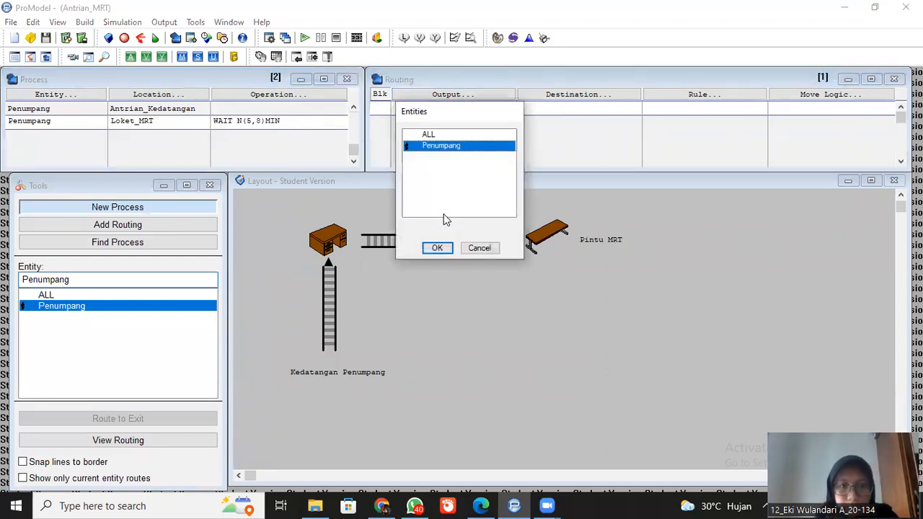
left_click(437, 248)
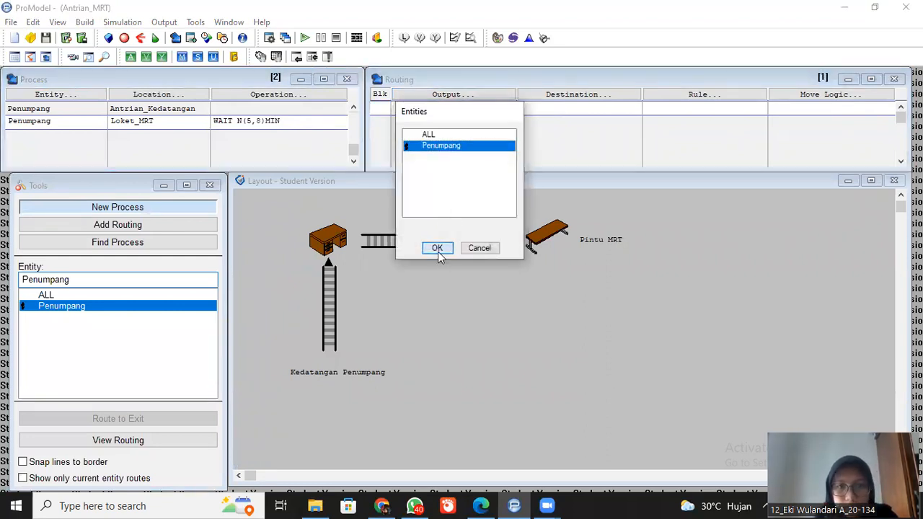
left_click(580, 95)
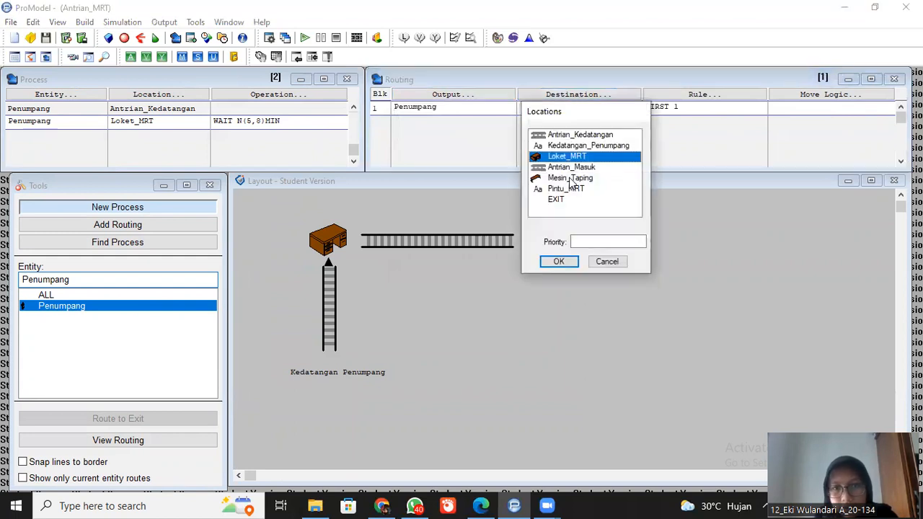
left_click(567, 170)
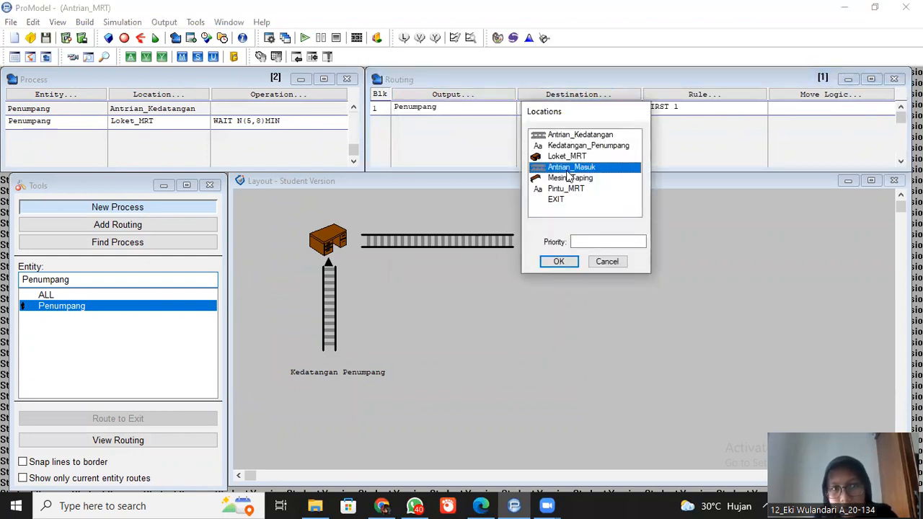
left_click(557, 264)
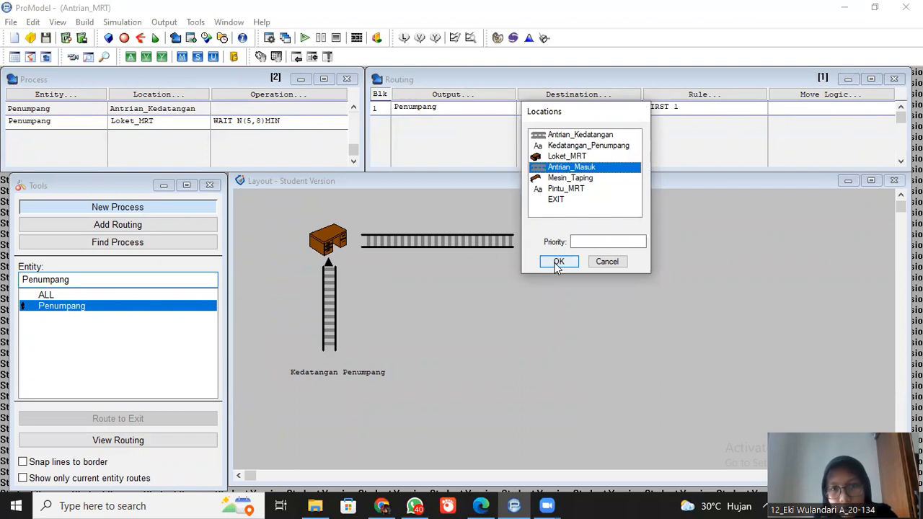
left_click(557, 264)
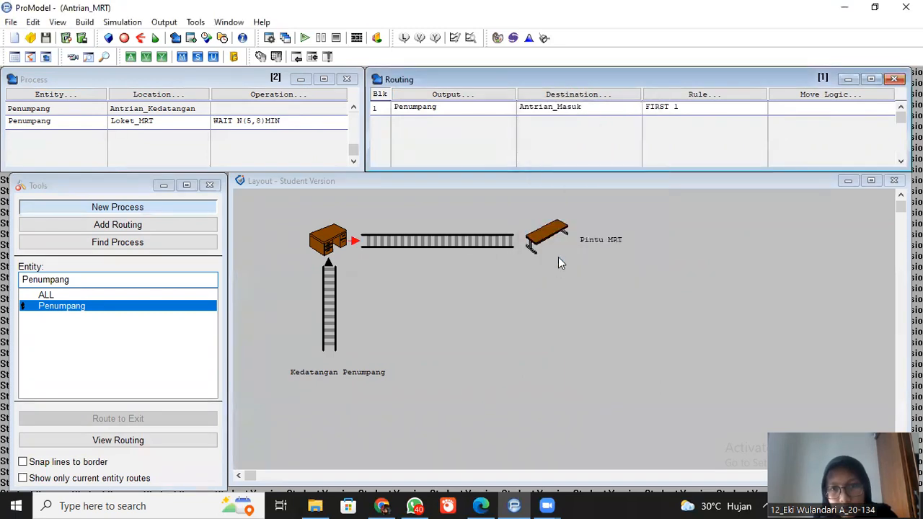
- Build the move logic MOVE FOR 4 SEC for the routing to Antrian_Masuk
left_click(831, 95)
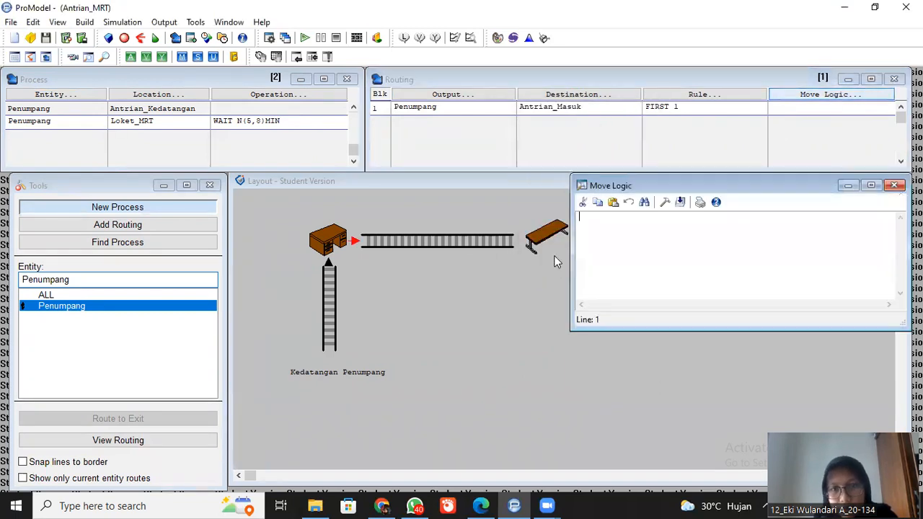
left_click(665, 203)
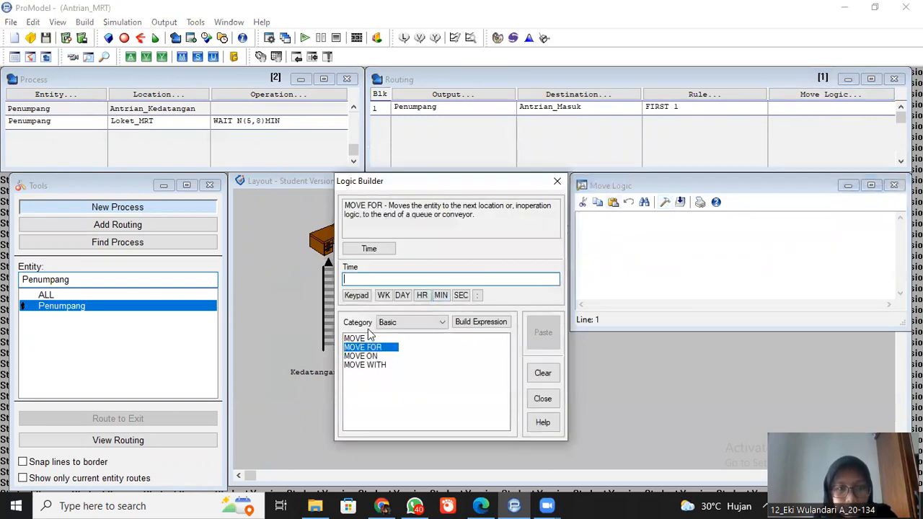
type("4")
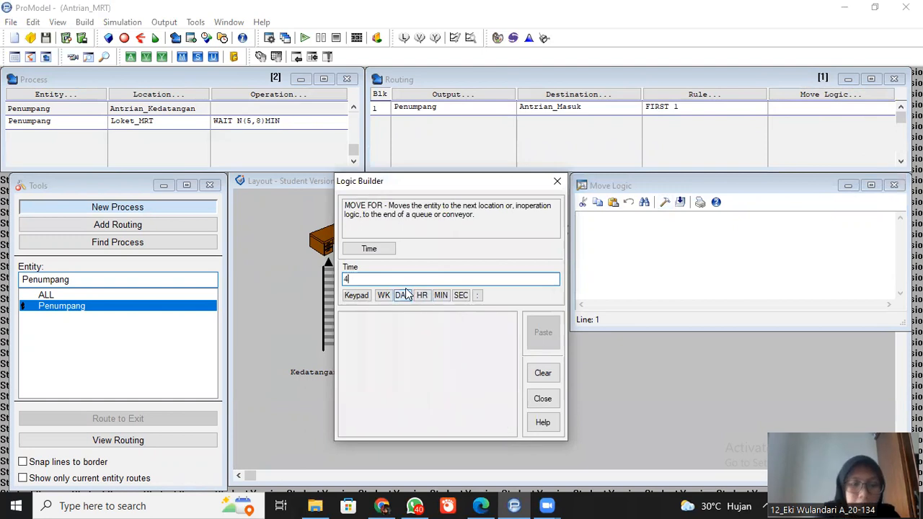
left_click(461, 295)
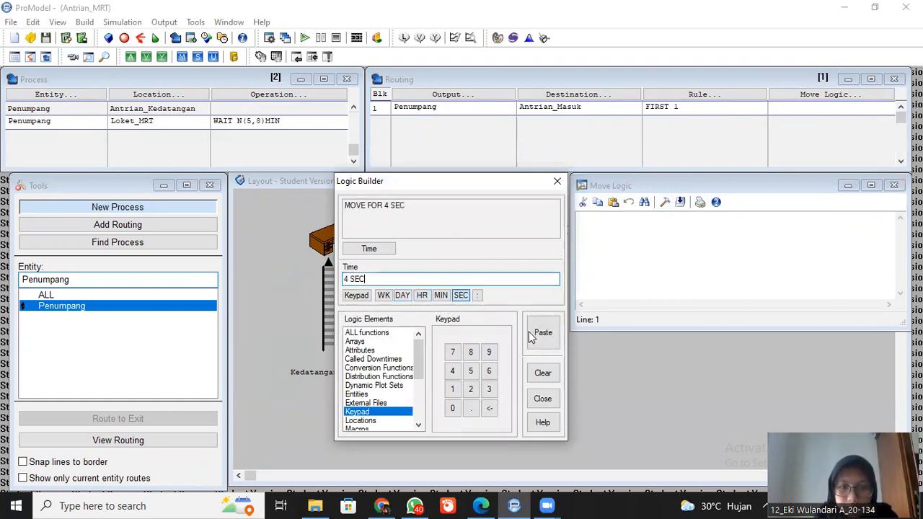
left_click(530, 333)
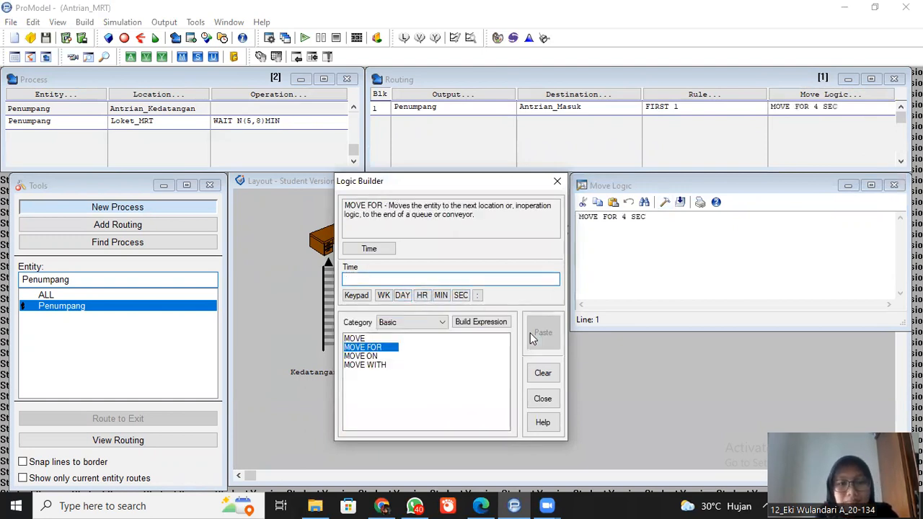
left_click(557, 181)
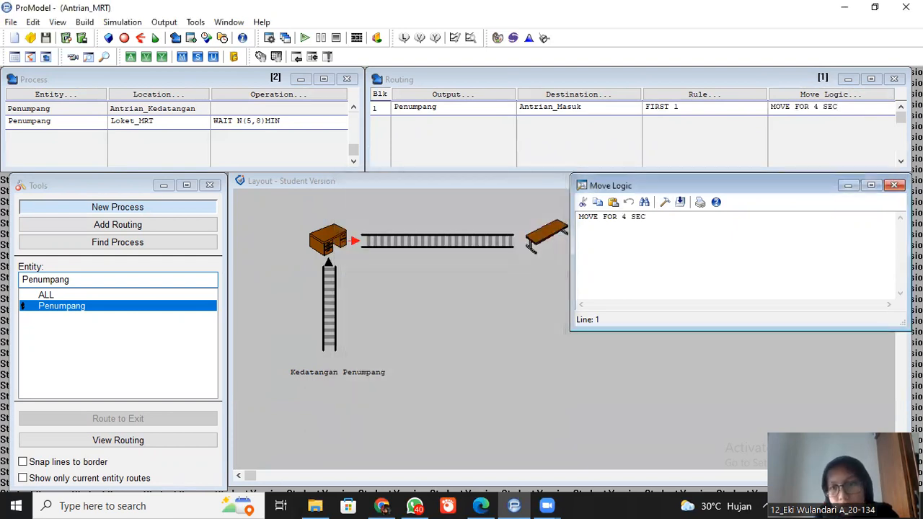
left_click(895, 186)
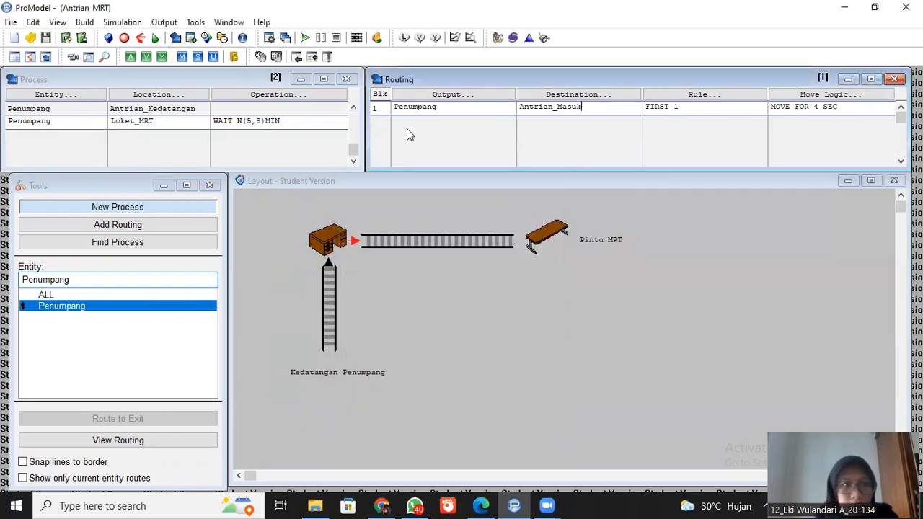
- Add a third process record for the entity Penumpang at the location Antrian_Masuk
left_click(65, 140)
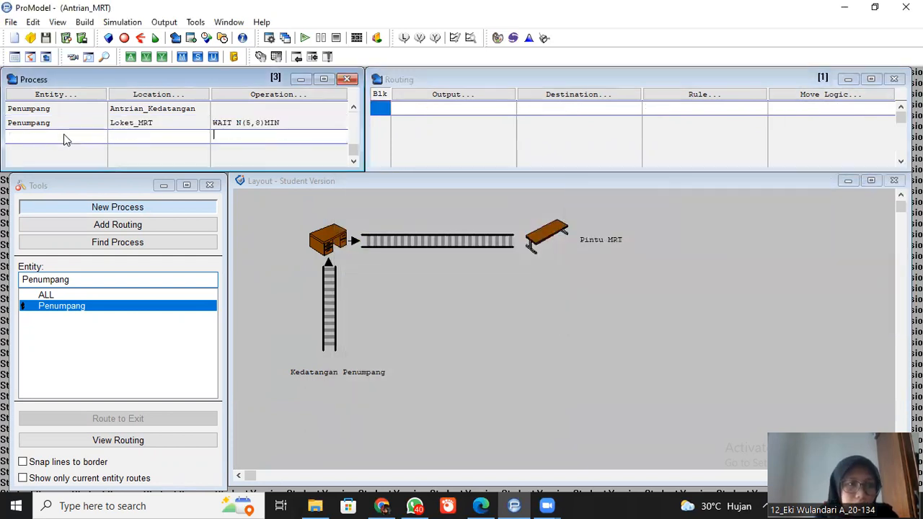
left_click(56, 95)
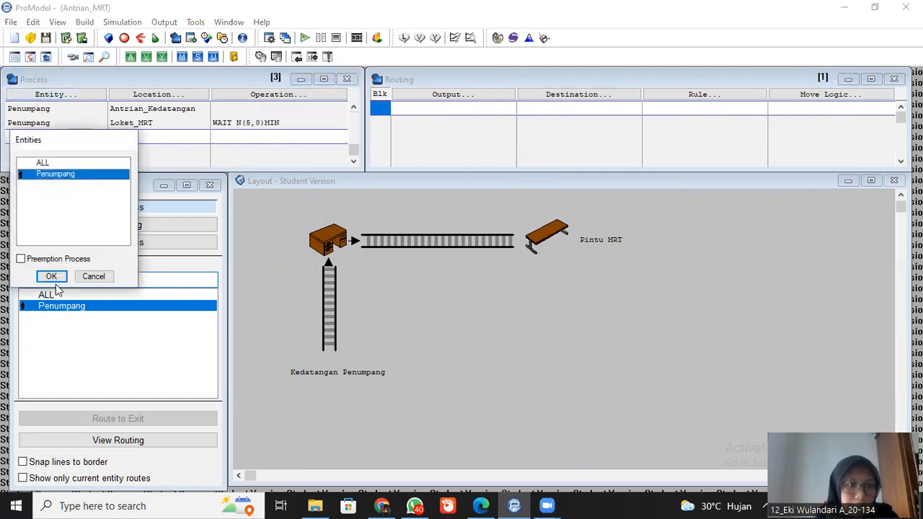
left_click(52, 277)
left_click(174, 99)
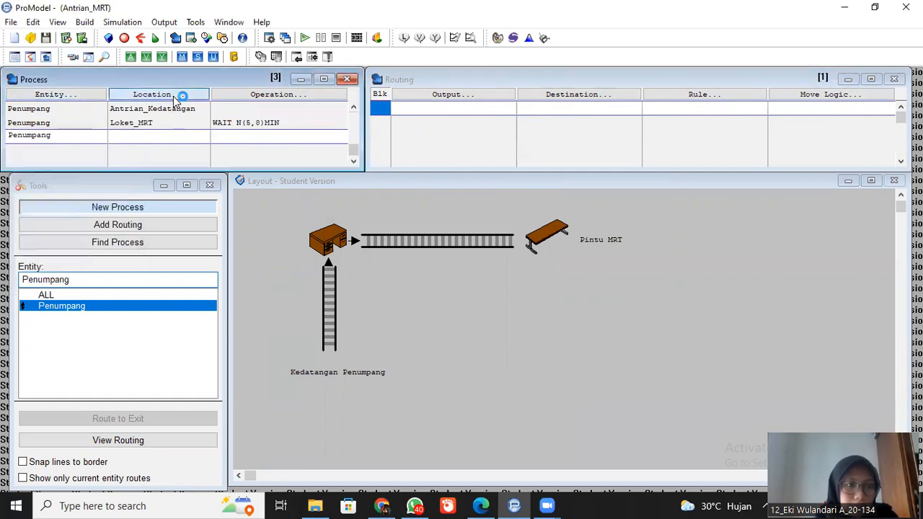
left_click(163, 206)
left_click(155, 277)
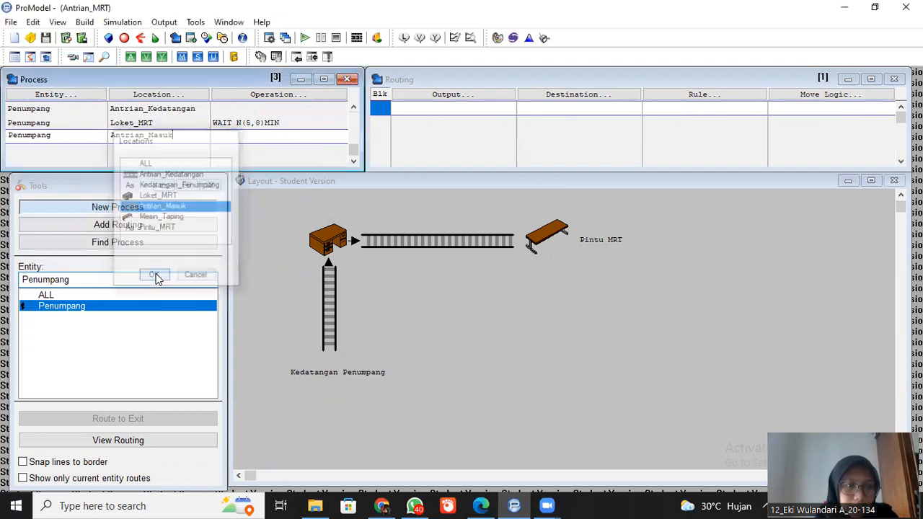
- Route the output Penumpang from Antrian_Masuk to the destination Mesin_Taping
left_click(442, 98)
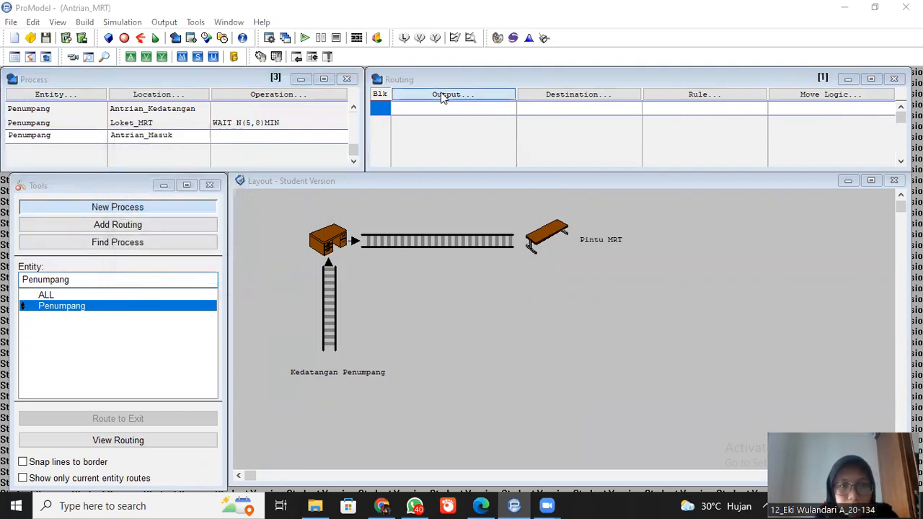
left_click(437, 247)
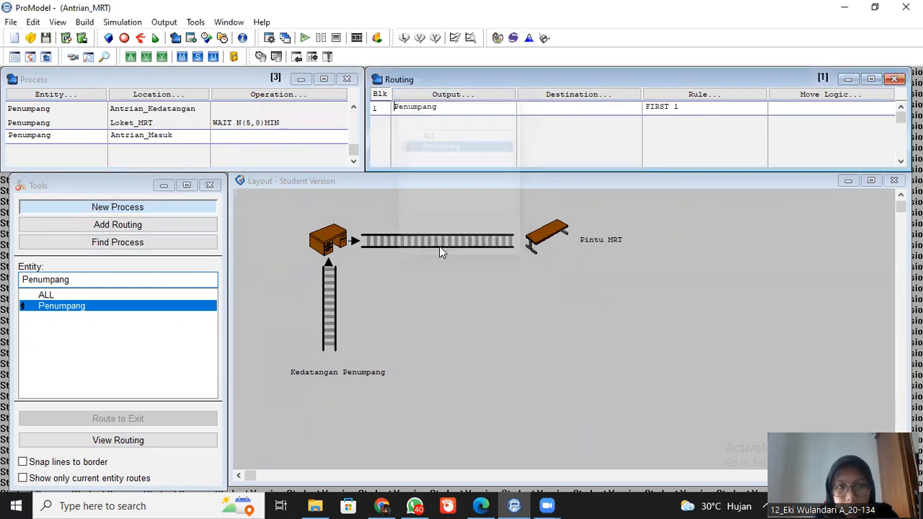
left_click(569, 94)
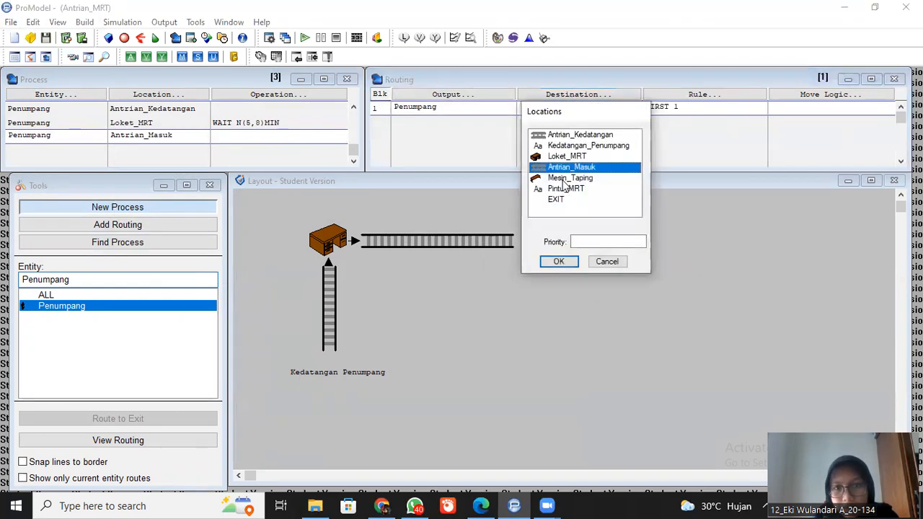
left_click(565, 179)
left_click(559, 262)
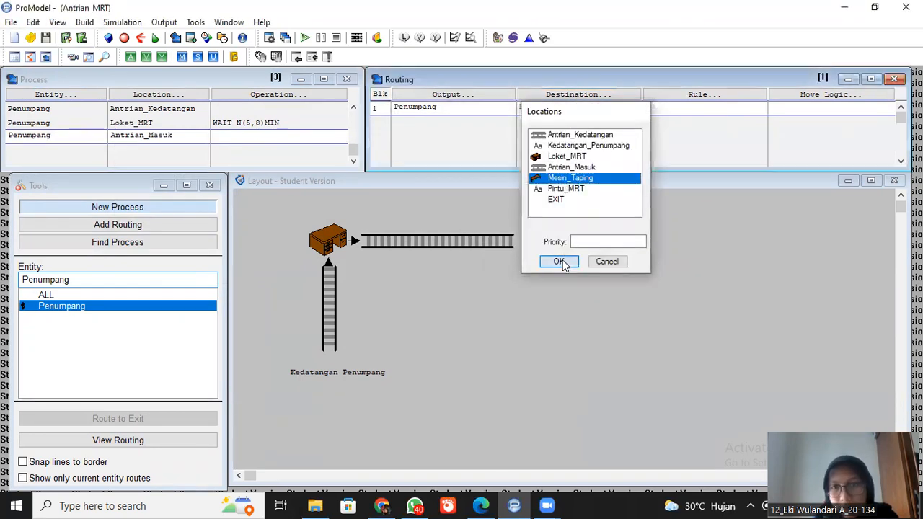
- Build the move logic MOVE FOR 4 SEC for the routing to Mesin_Taping
left_click(806, 100)
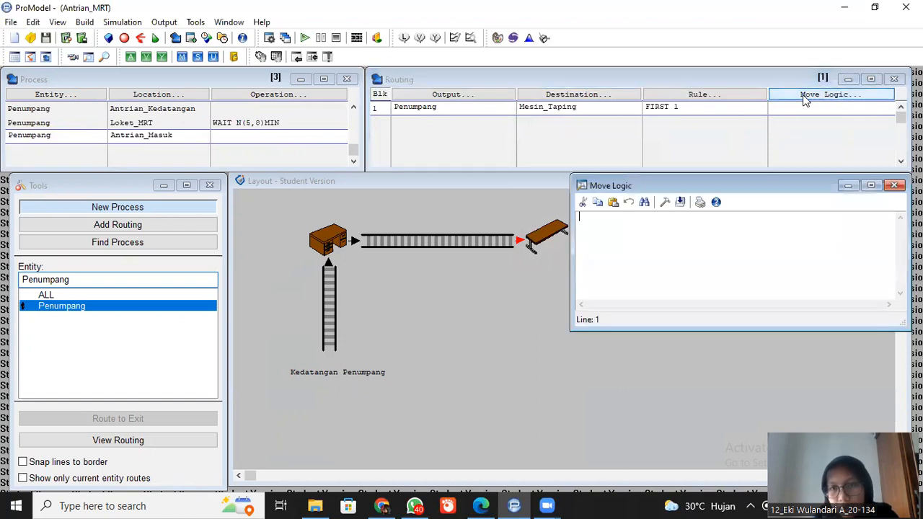
left_click(666, 204)
left_click(362, 347)
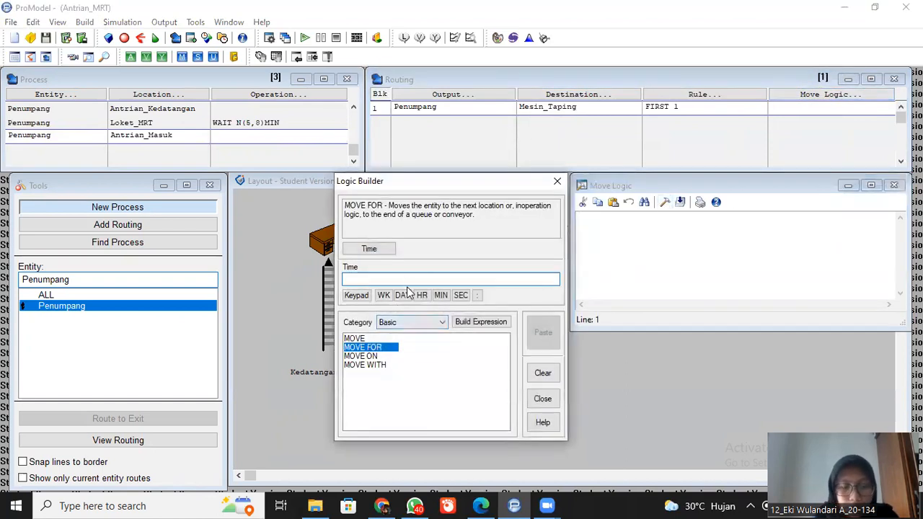
type("4")
left_click(461, 295)
left_click(543, 333)
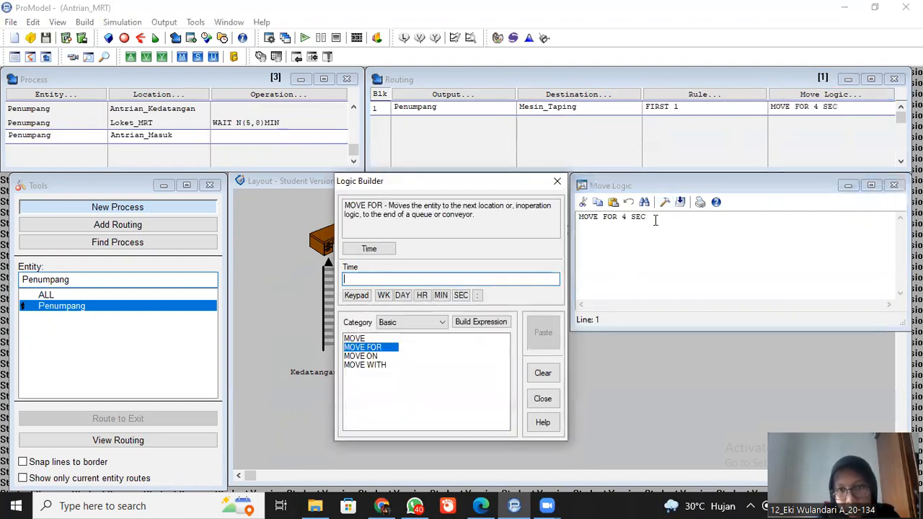
left_click(894, 185)
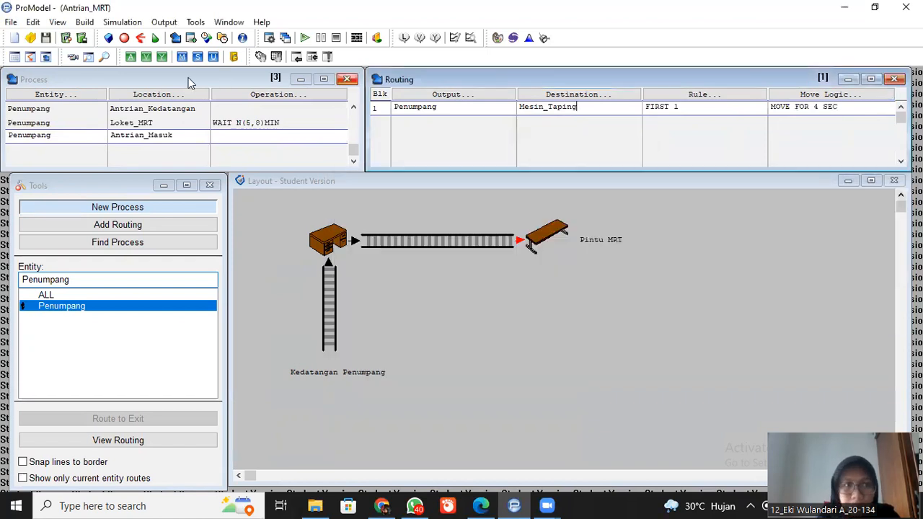
- Add a fourth process record for the entity Penumpang at the location Mesin_Taping
left_click(63, 150)
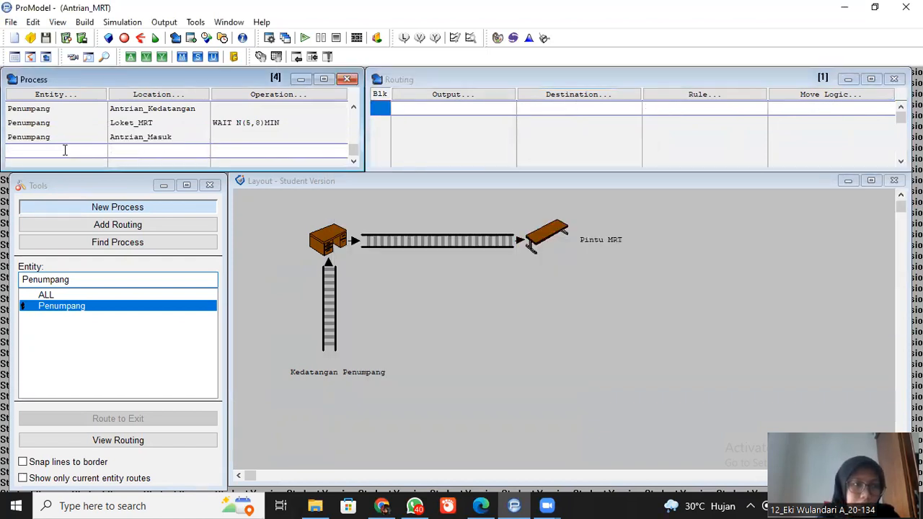
left_click(73, 94)
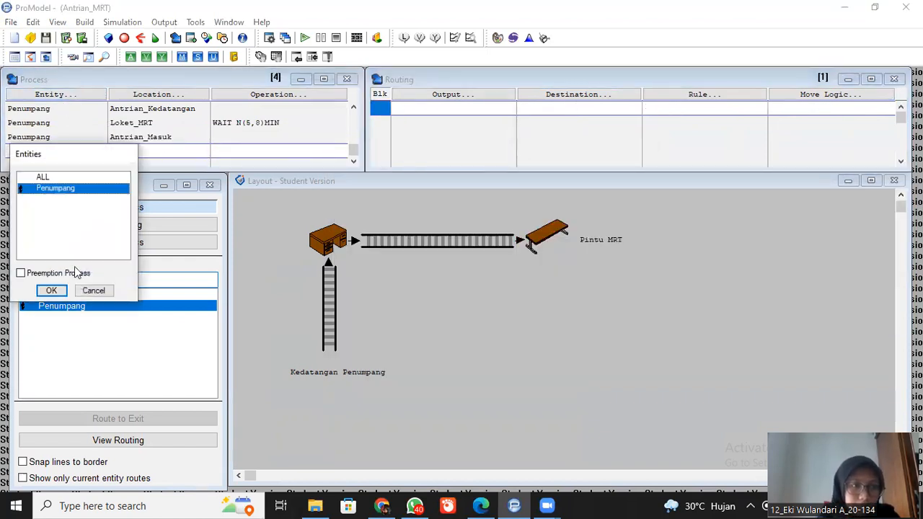
left_click(51, 291)
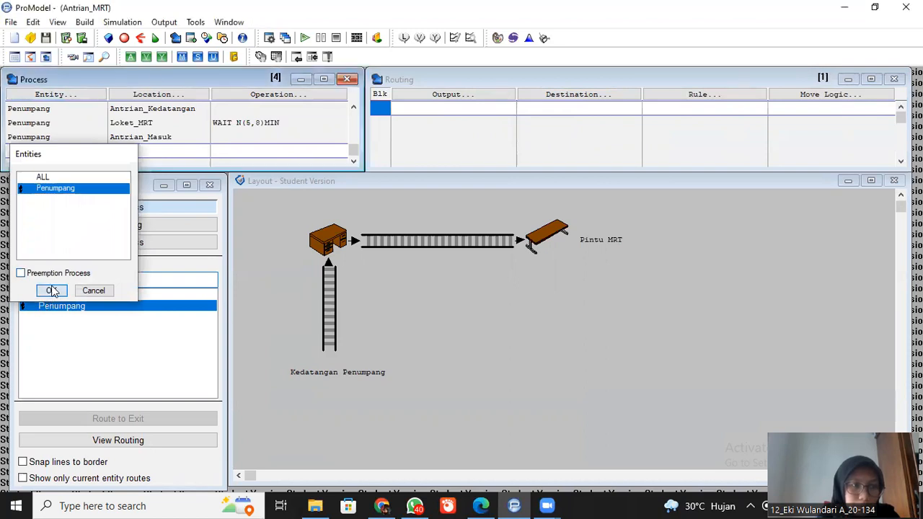
left_click(159, 103)
left_click(156, 231)
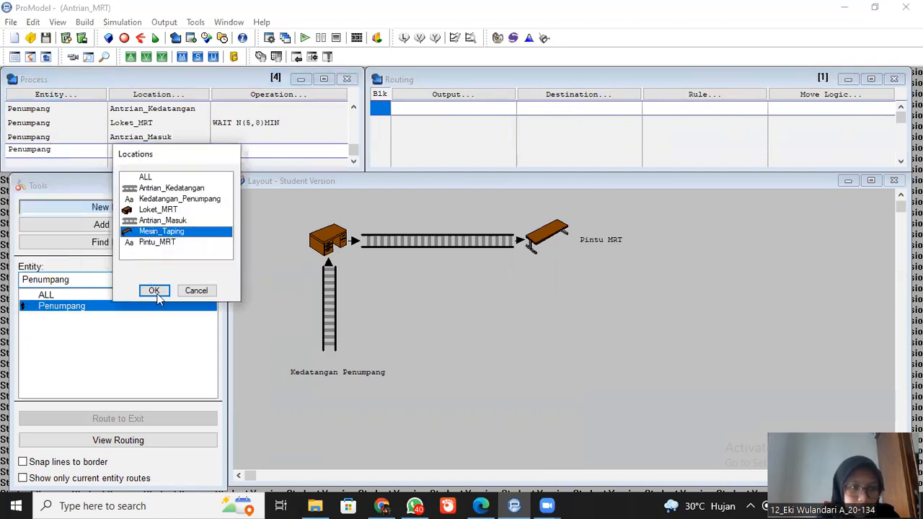
key("Return")
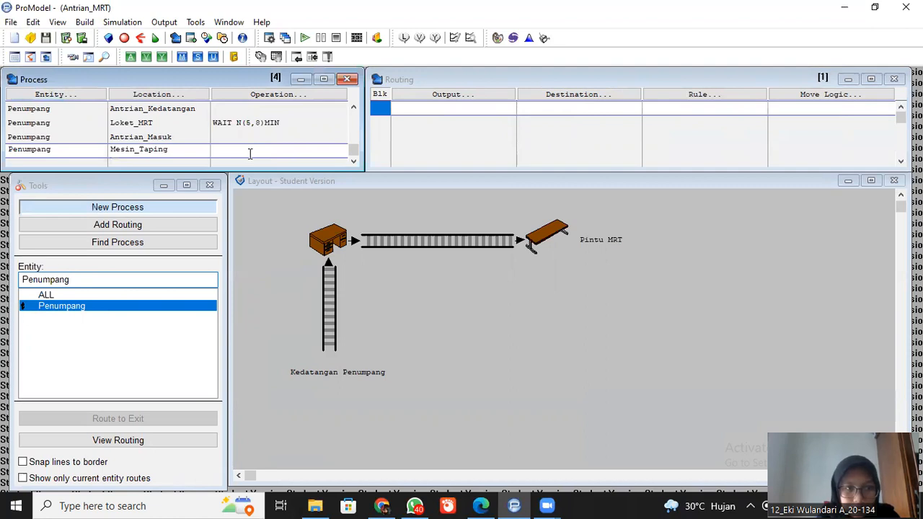
- Enter the operation logic WAIT N(61.4,23.4)MIN for the Penumpang process at Mesin_Taping
left_click(250, 153)
type("WAIT N")
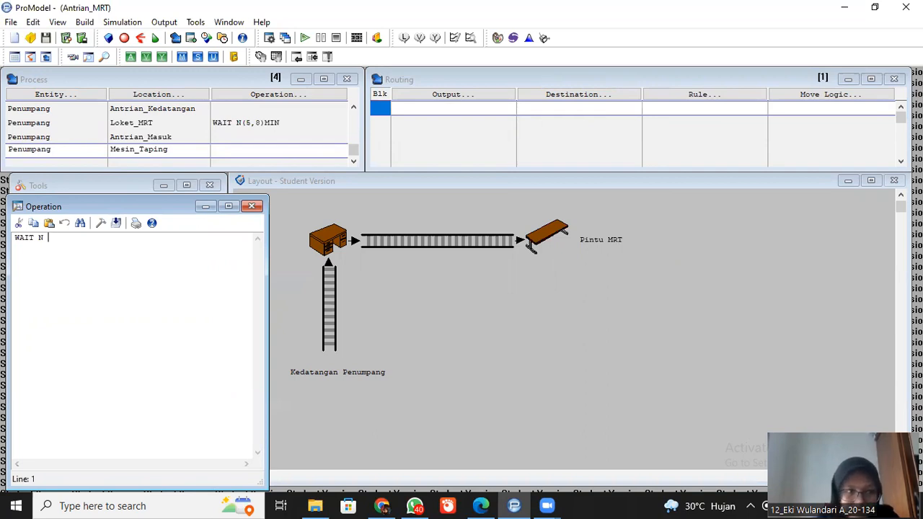
type("(6,1")
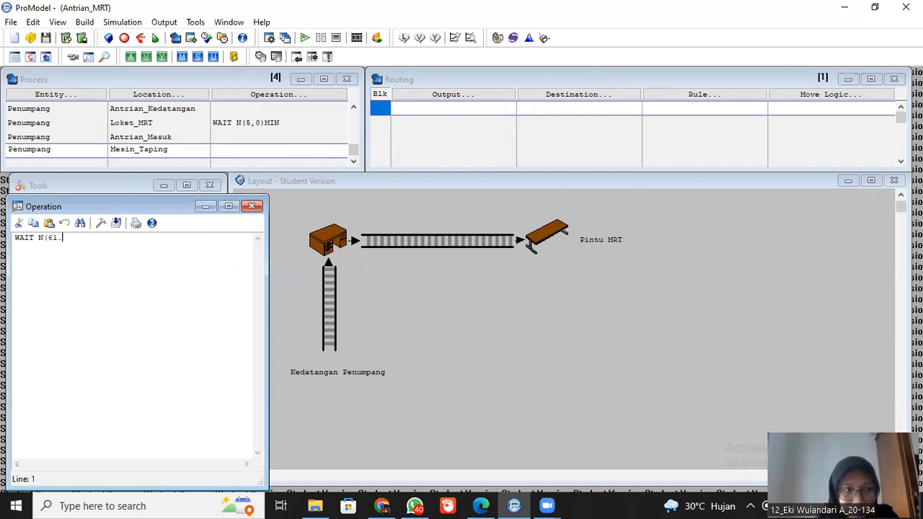
type(".4")
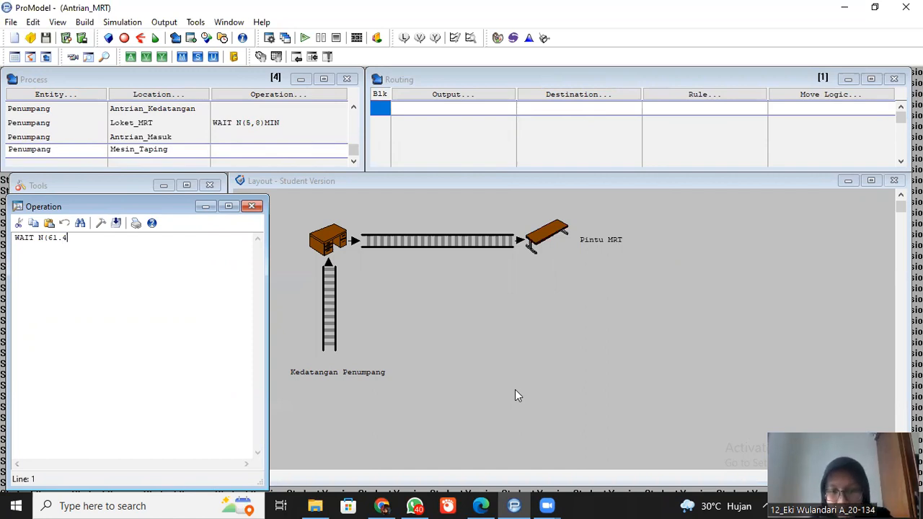
left_click(69, 238)
type(",")
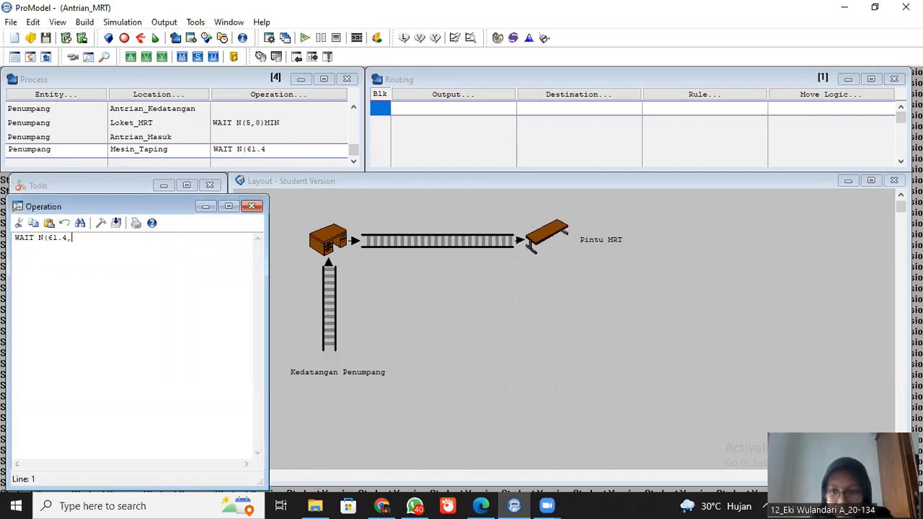
type("2")
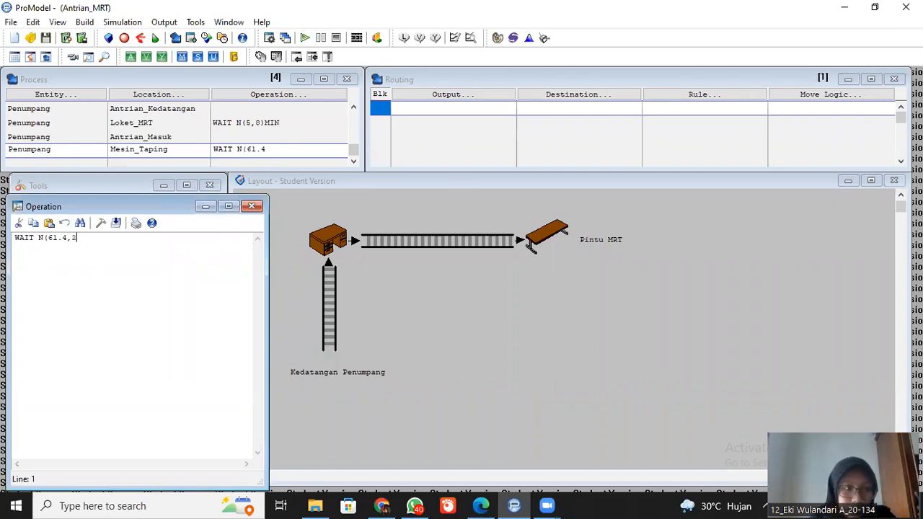
type("3.4")
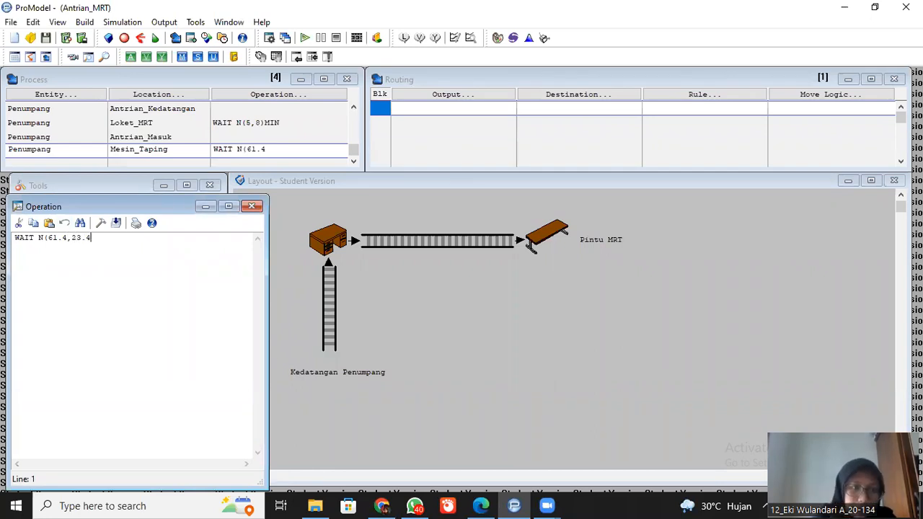
type(")MIN")
left_click(251, 207)
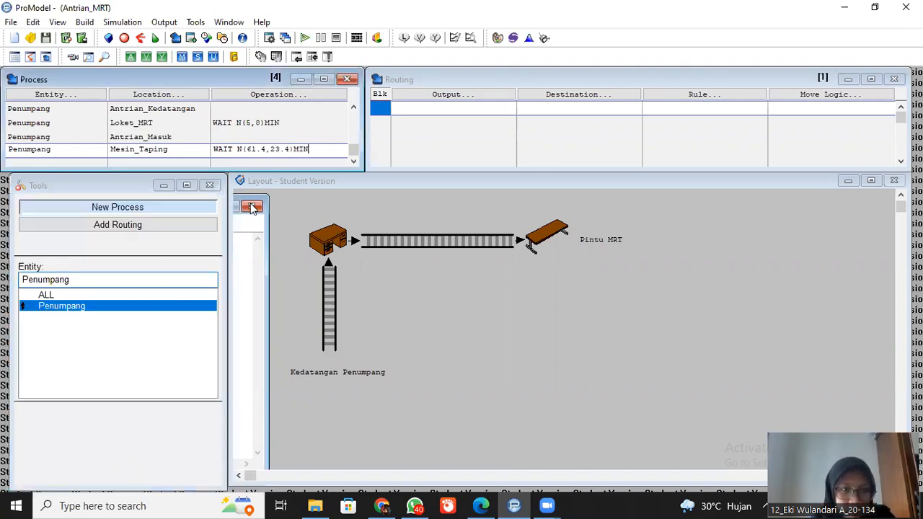
- Route the output Penumpang from Mesin_Taping to the destination EXIT
left_click(473, 95)
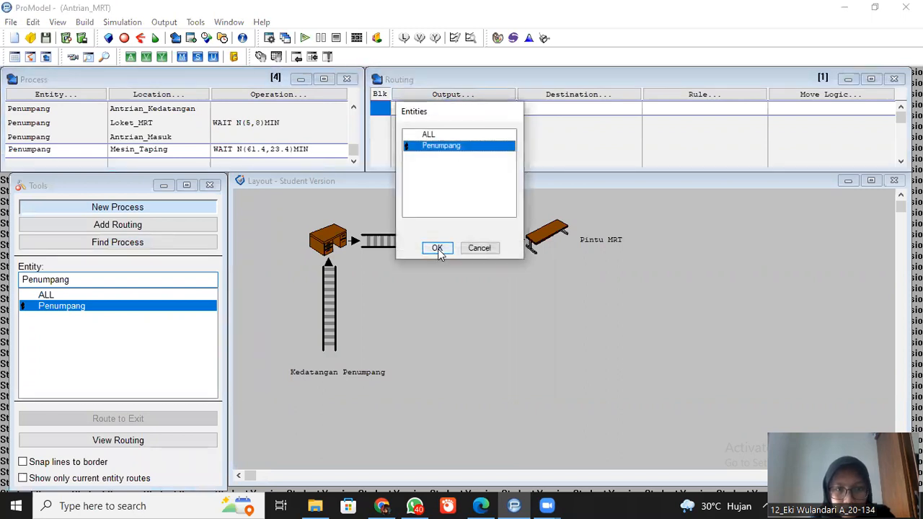
left_click(437, 248)
left_click(577, 94)
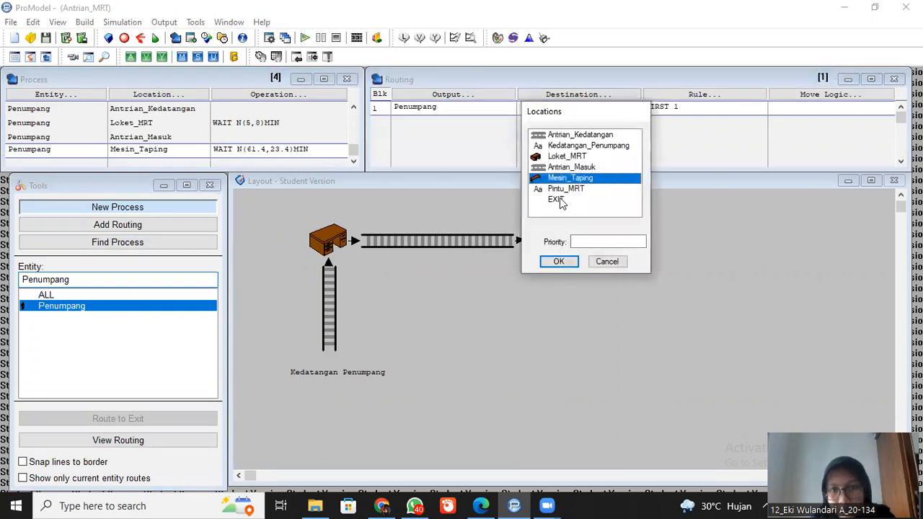
left_click(559, 202)
left_click(561, 262)
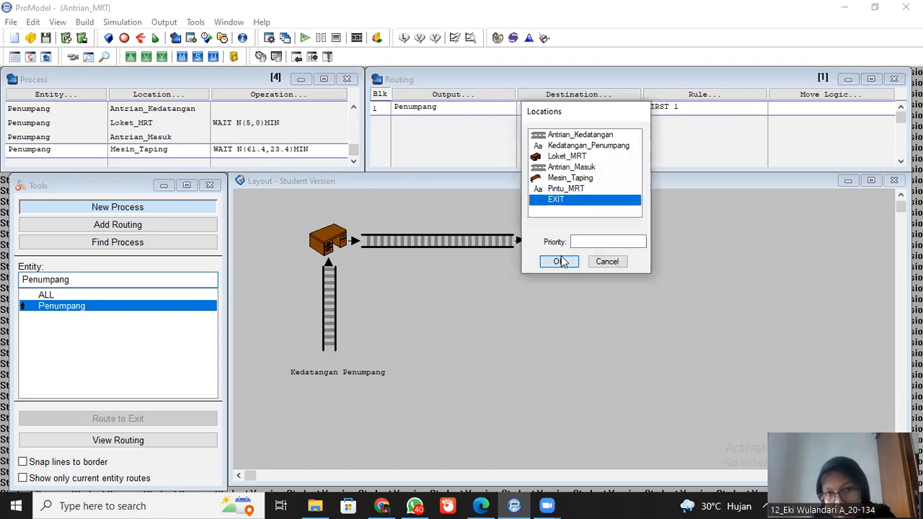
- Build the move logic MOVE FOR 4 SEC for the routing to EXIT
left_click(825, 97)
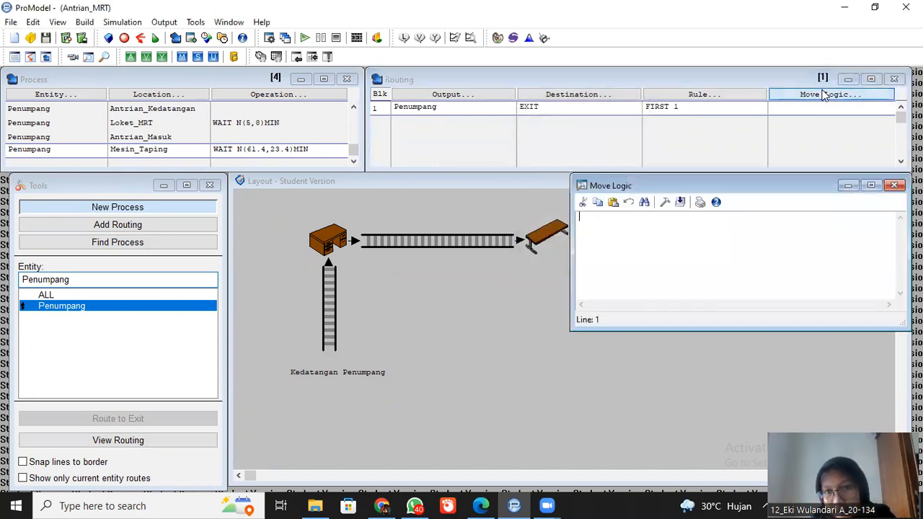
left_click(664, 202)
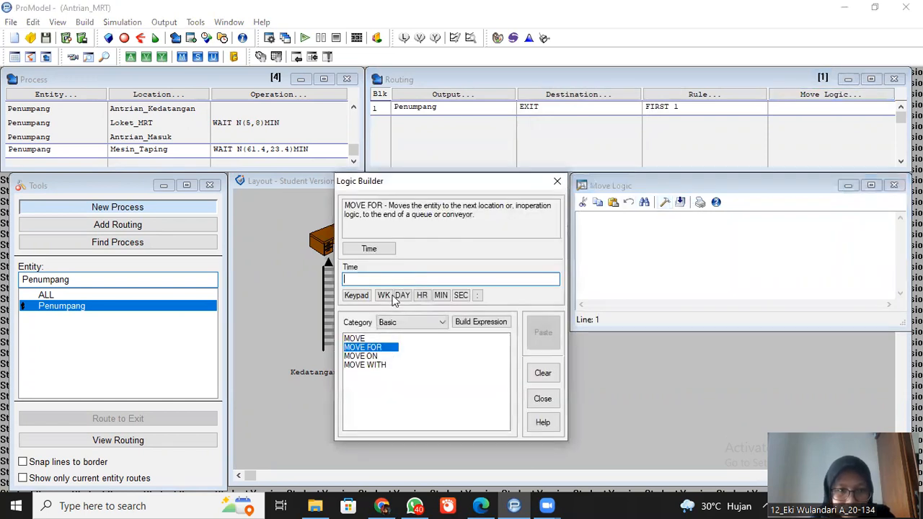
type("4")
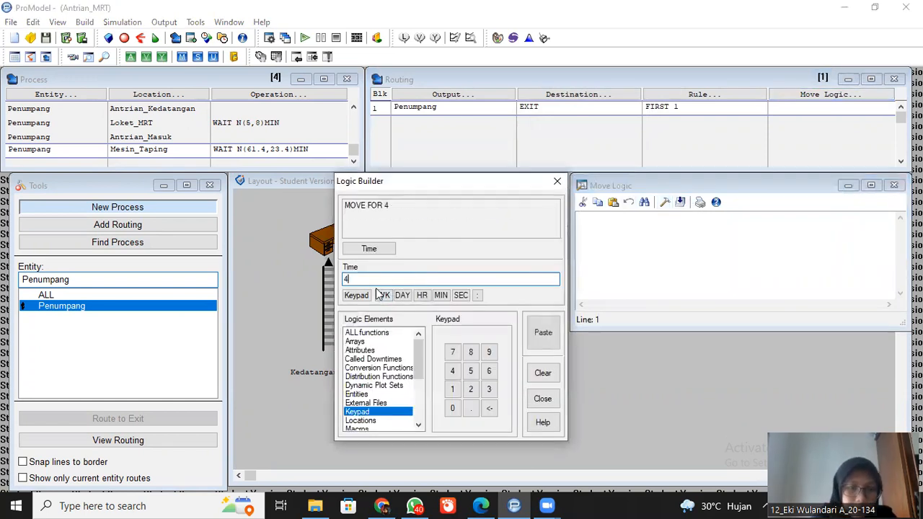
left_click(461, 295)
left_click(543, 336)
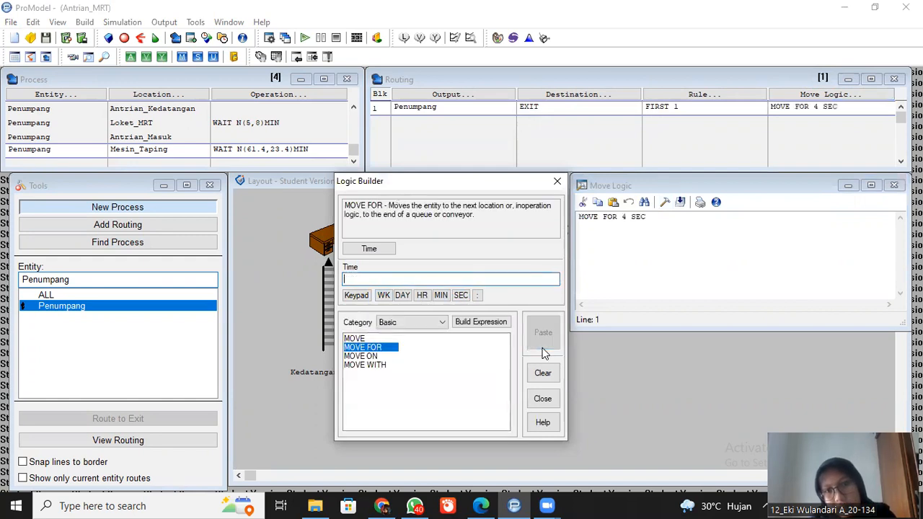
left_click(556, 181)
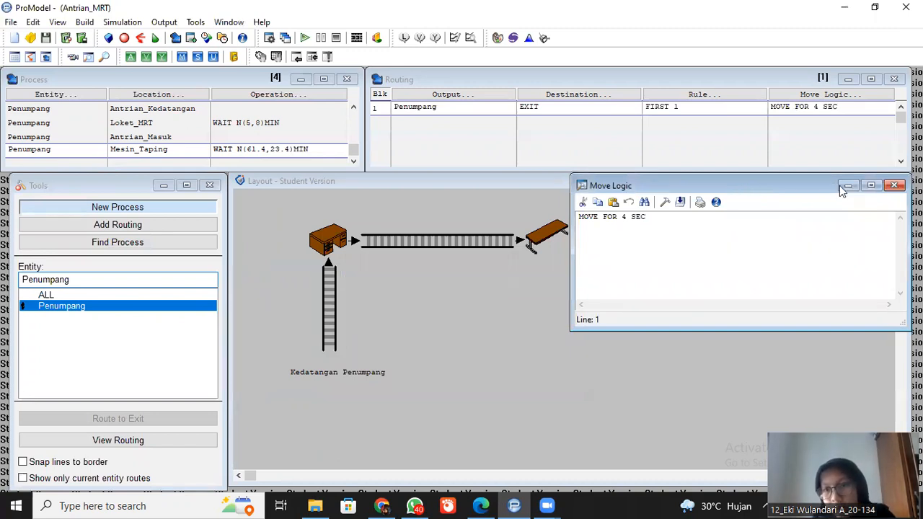
left_click(894, 185)
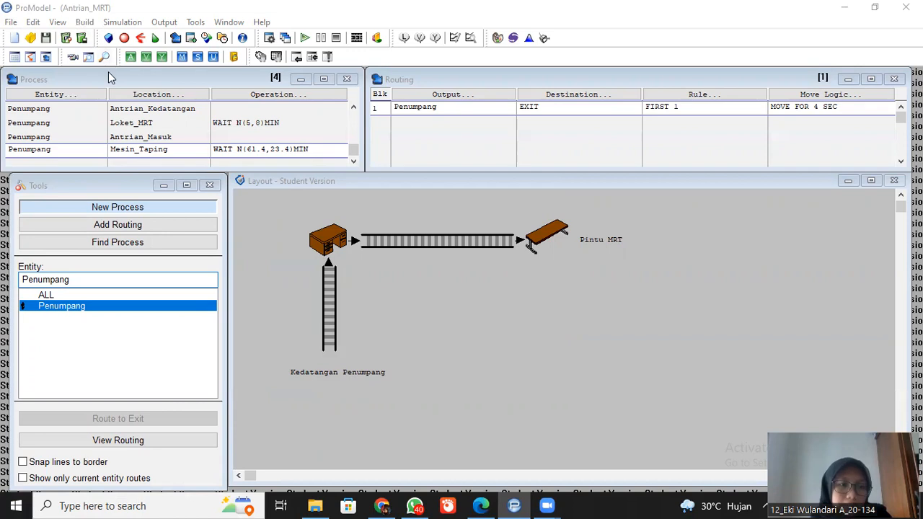
- Create a resource with the female Worker graphic and name it Pelayanan
left_click(92, 22)
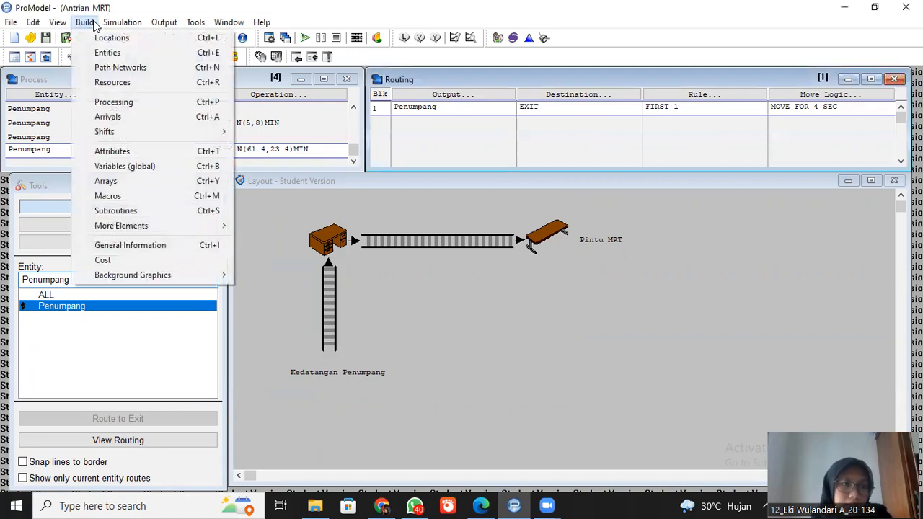
left_click(112, 82)
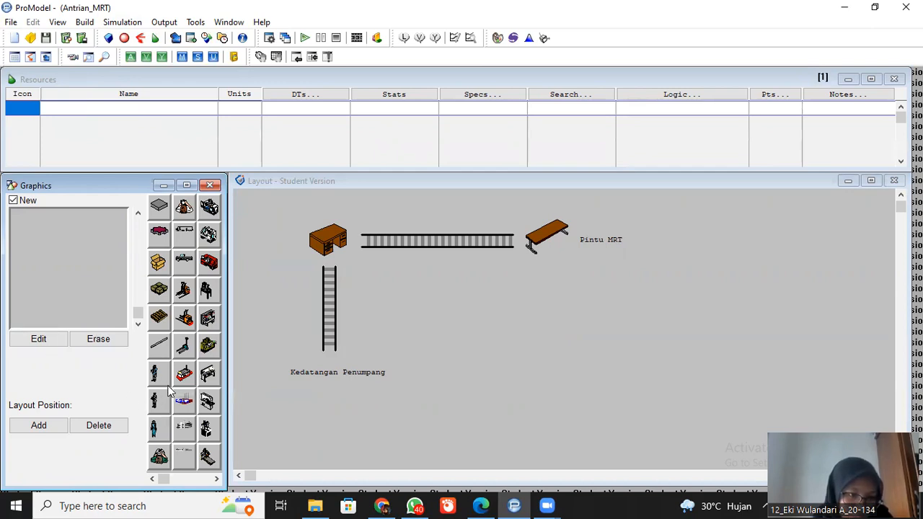
left_click(155, 431)
left_click(87, 107)
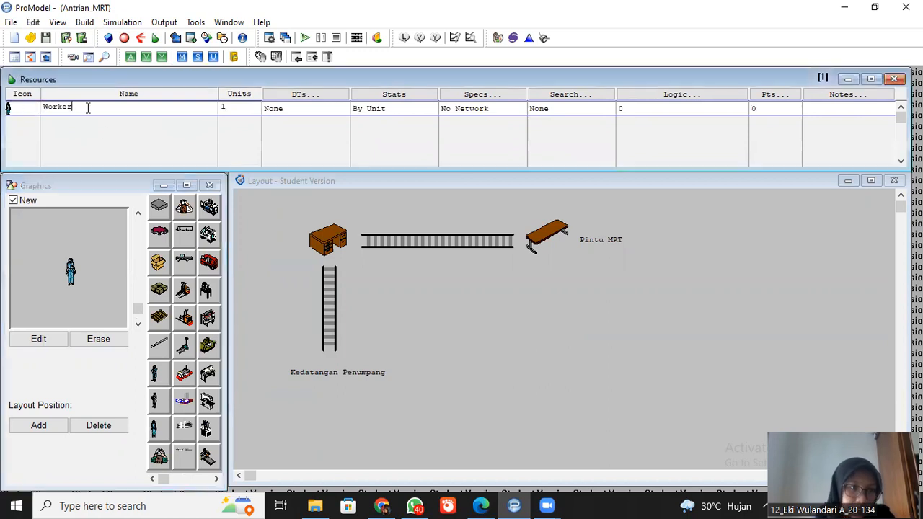
key("BackSpace")
key("BackSpace")
key("BackSpace")
key("BackSpace")
key("BackSpace")
key("BackSpace")
type("PEN")
key("BackSpace")
key("BackSpace")
key("BackSpace")
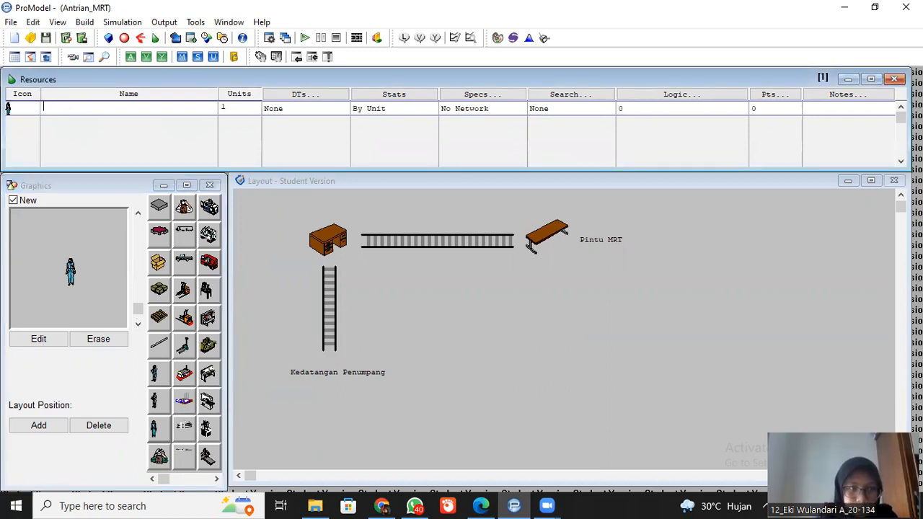
type("Pelayanan")
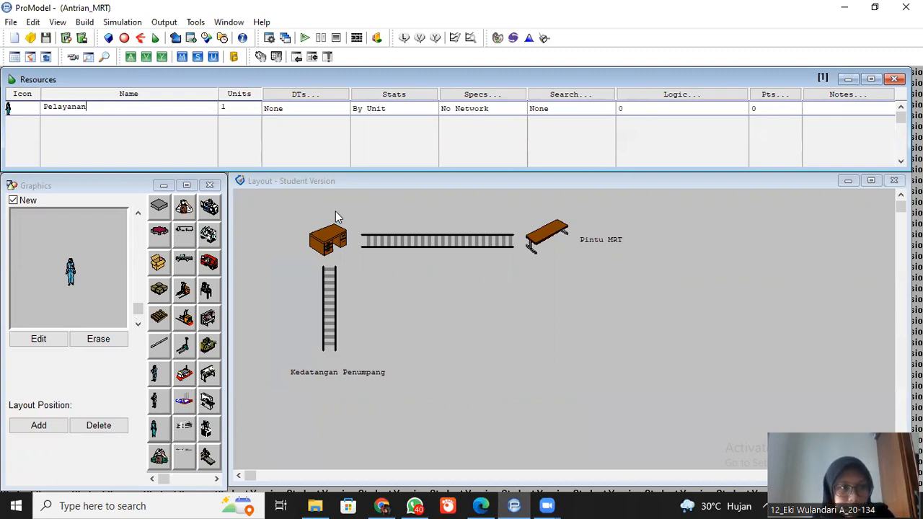
left_click(305, 40)
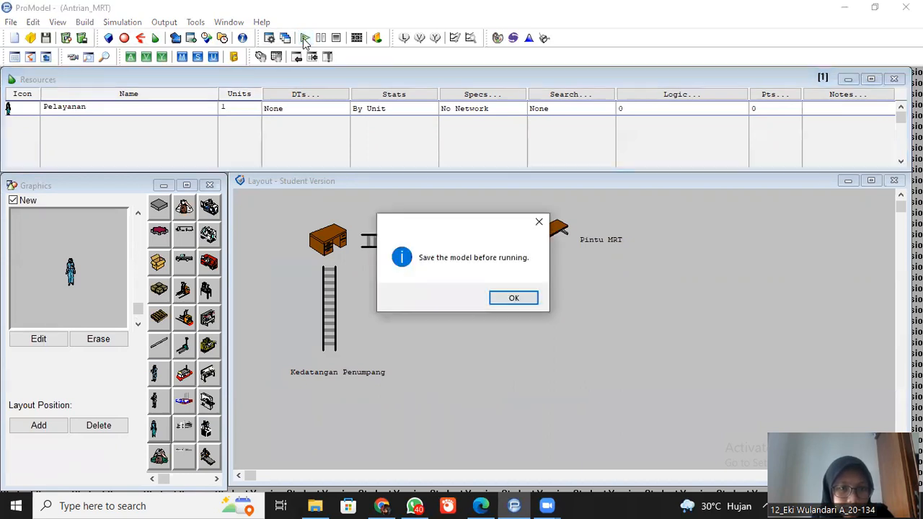
left_click(537, 223)
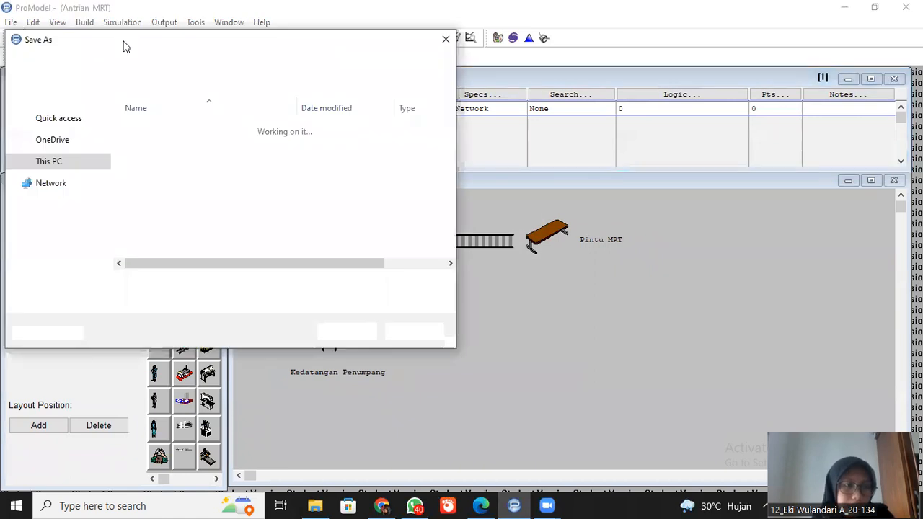
left_click(446, 40)
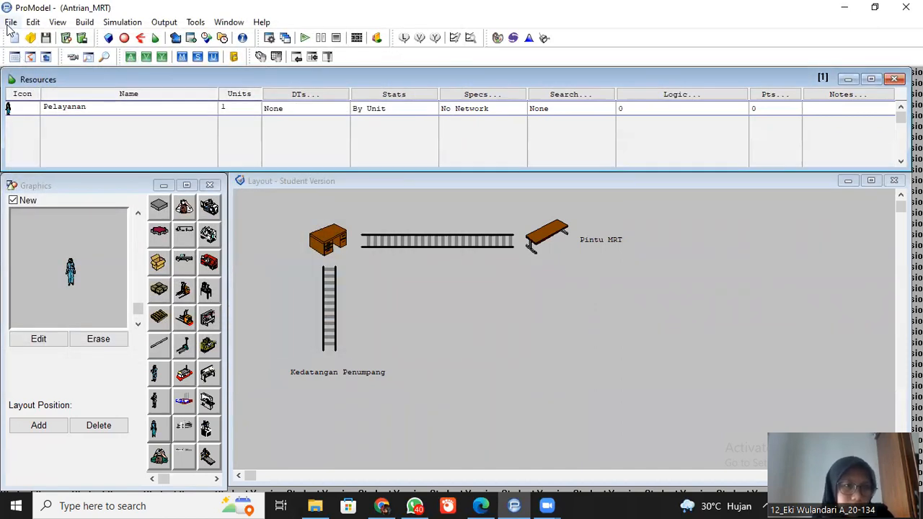
- Set the simulation run time to 10 hours in the simulation options
left_click(116, 23)
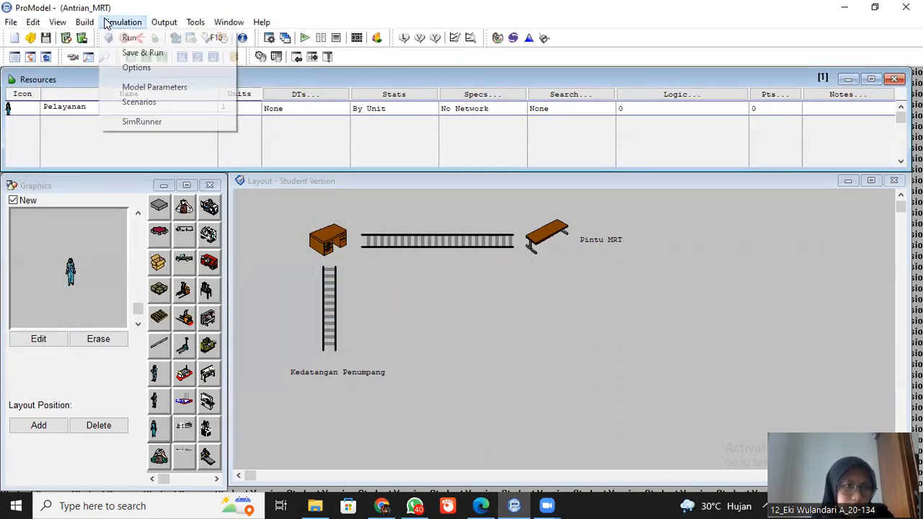
left_click(139, 69)
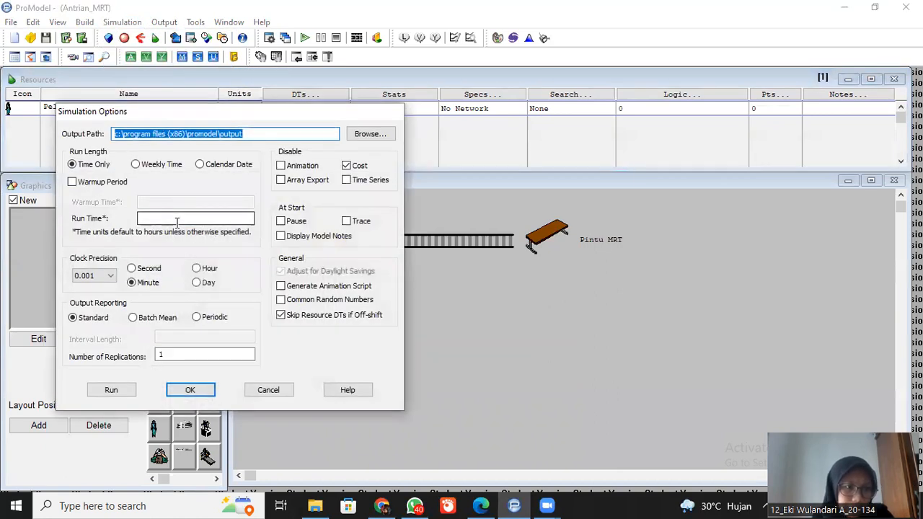
left_click(177, 220)
type("1")
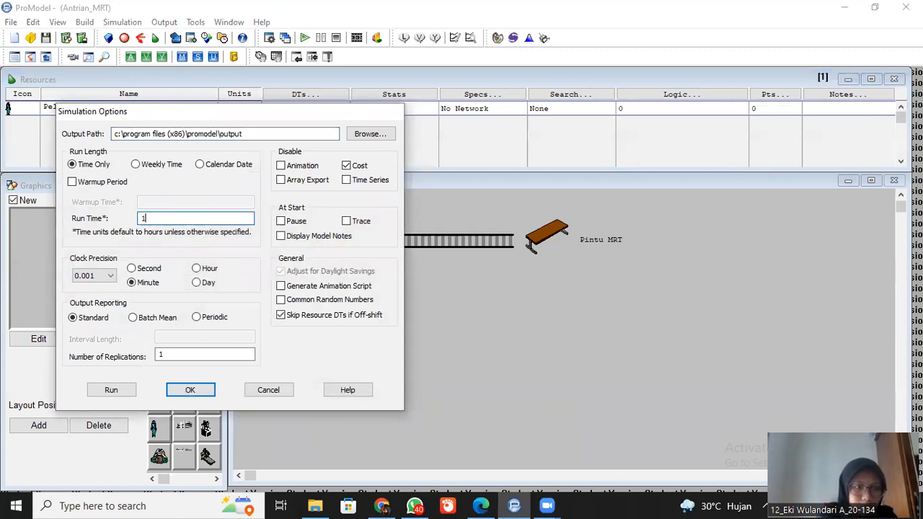
type("0")
key("BackSpace")
key("BackSpace")
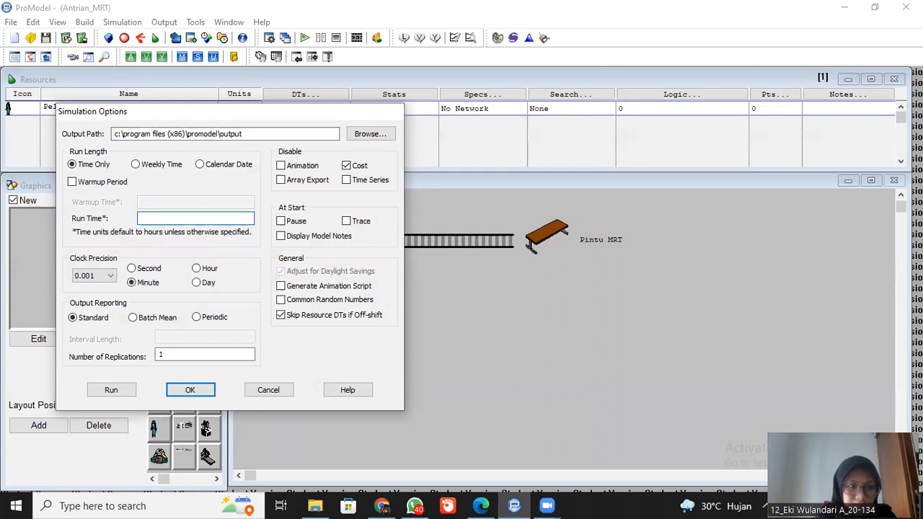
type("10")
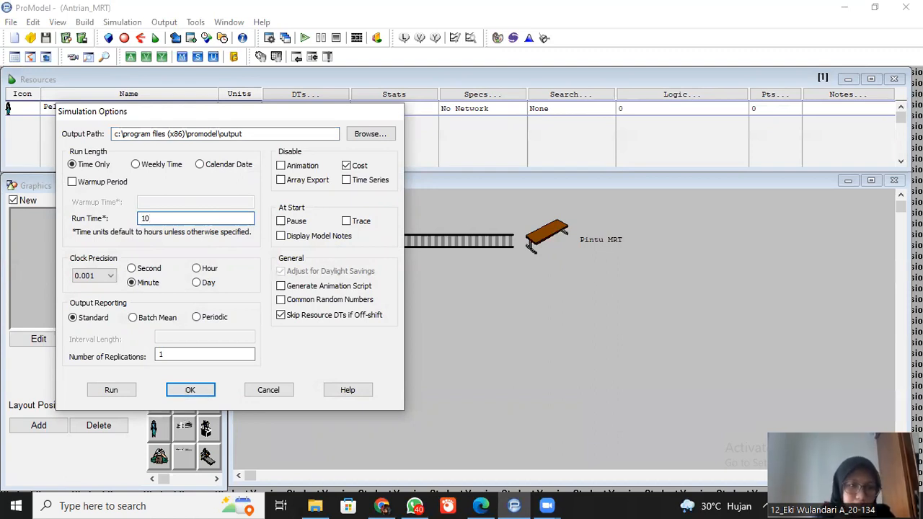
left_click(185, 389)
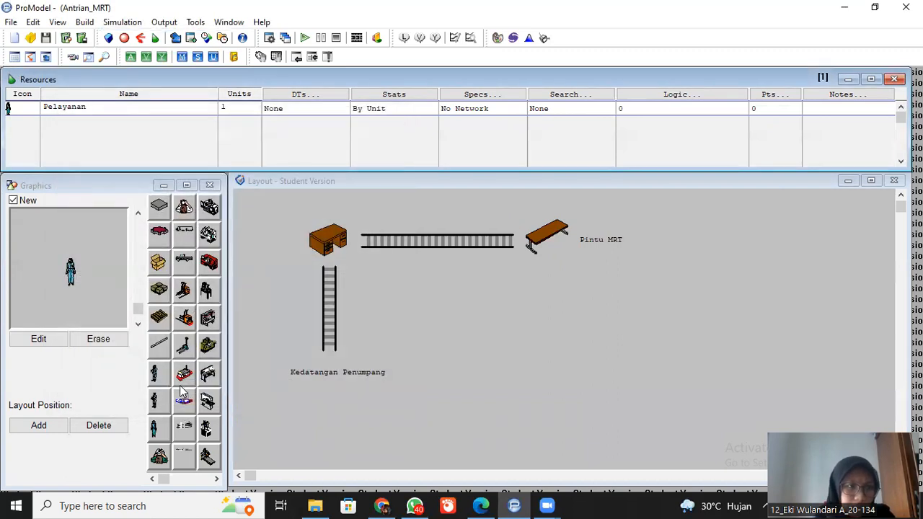
- Save the model as Antrian_MRT.mod in the ProModel Models folder
left_click(11, 23)
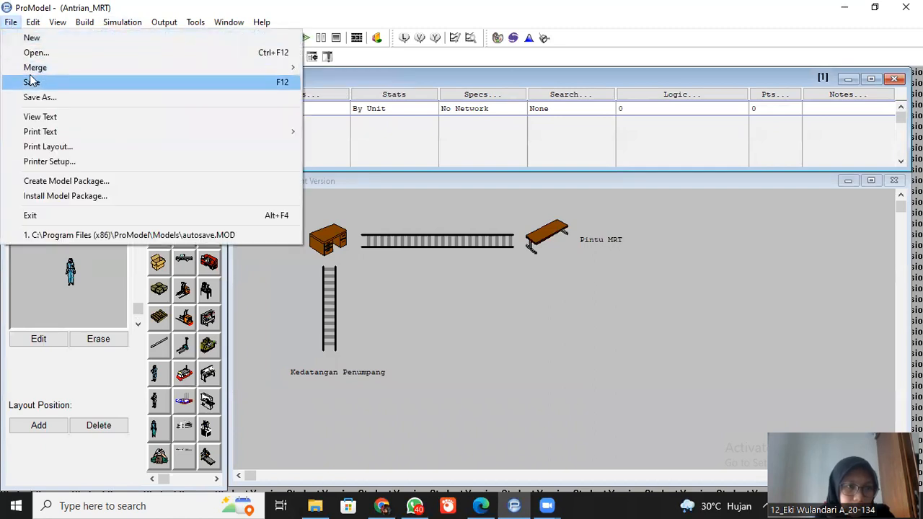
left_click(29, 78)
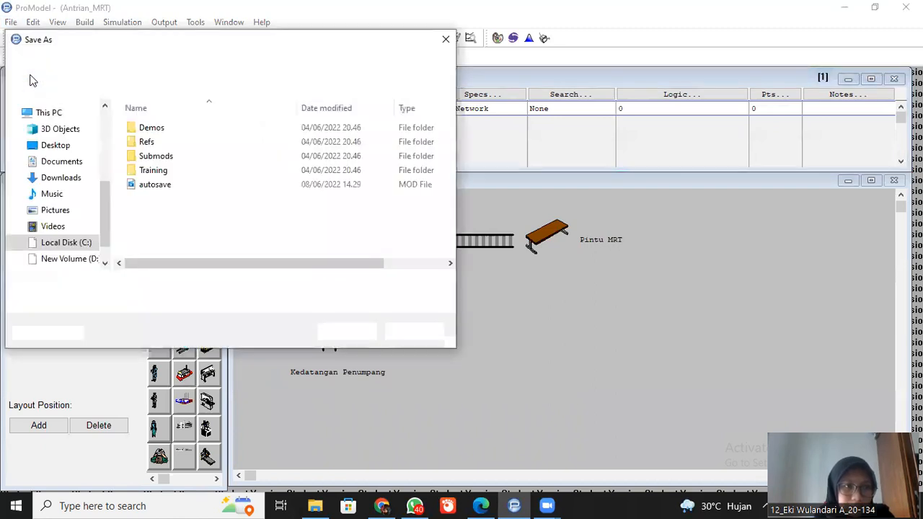
key("Home")
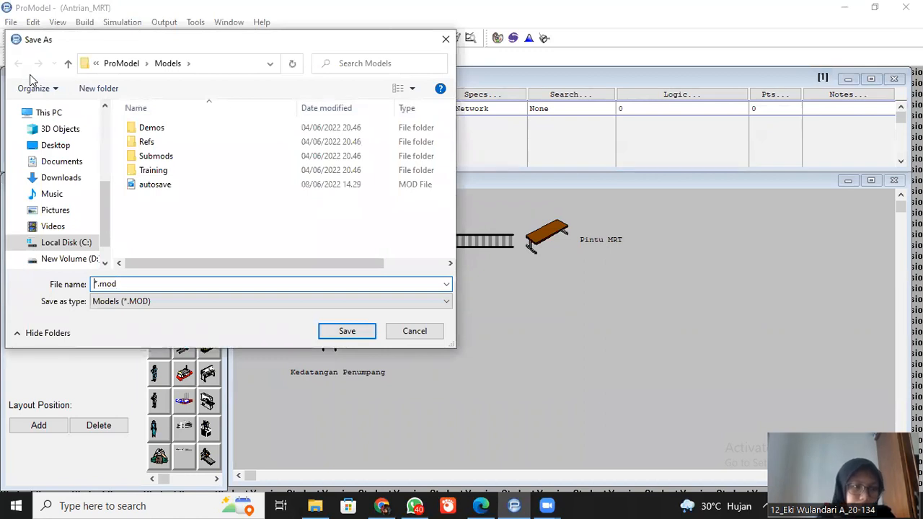
key("Delete")
type("Antrian_MRT")
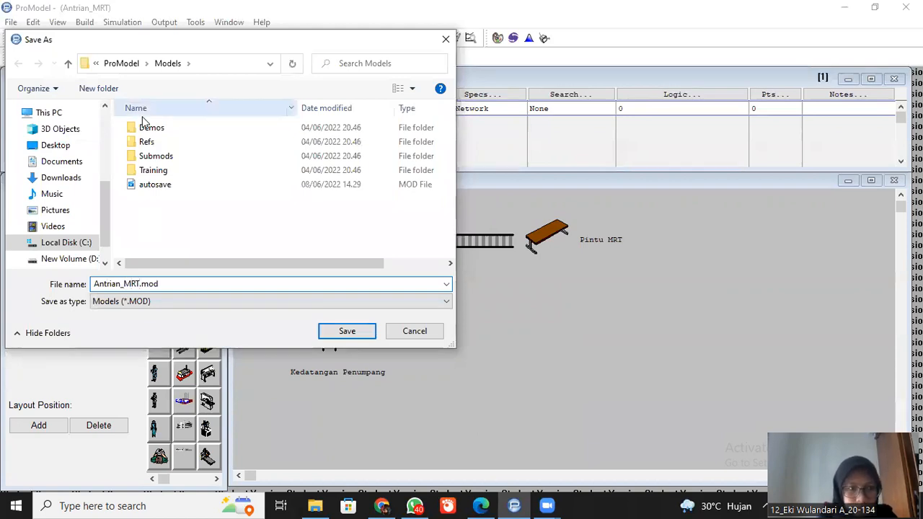
left_click(348, 333)
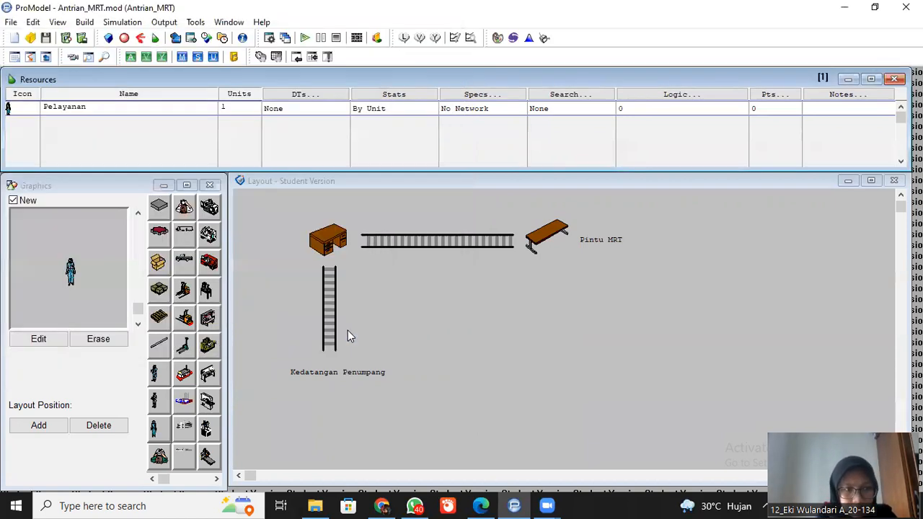
- Run the simulation to completion and view the Locations statistics of its results in Output Viewer 3DR
left_click(306, 40)
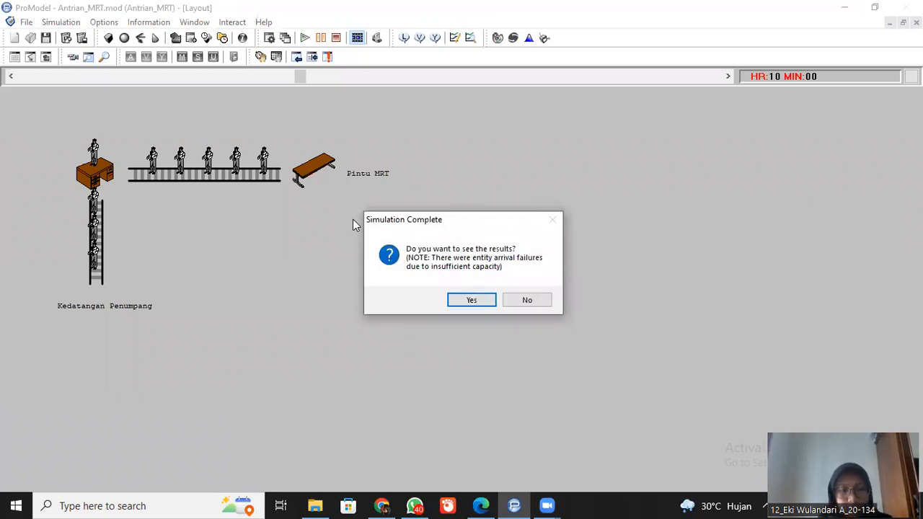
left_click(275, 414)
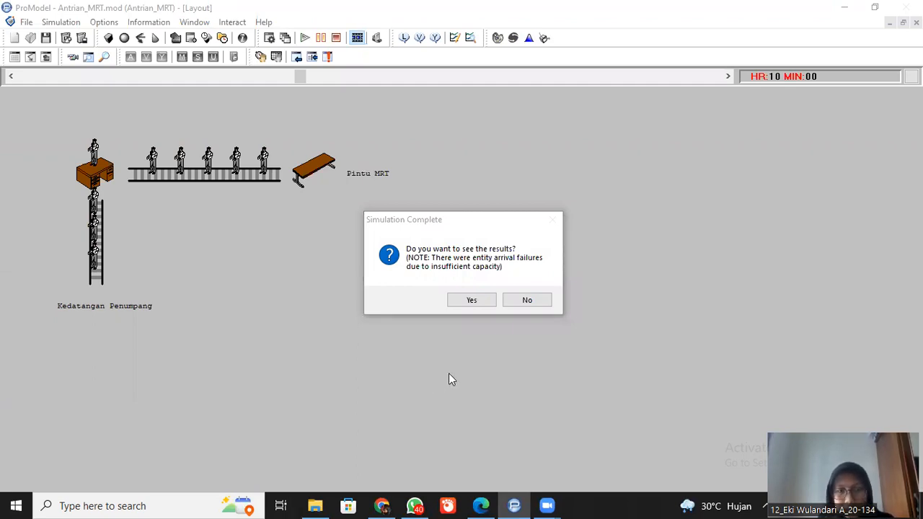
left_click(479, 302)
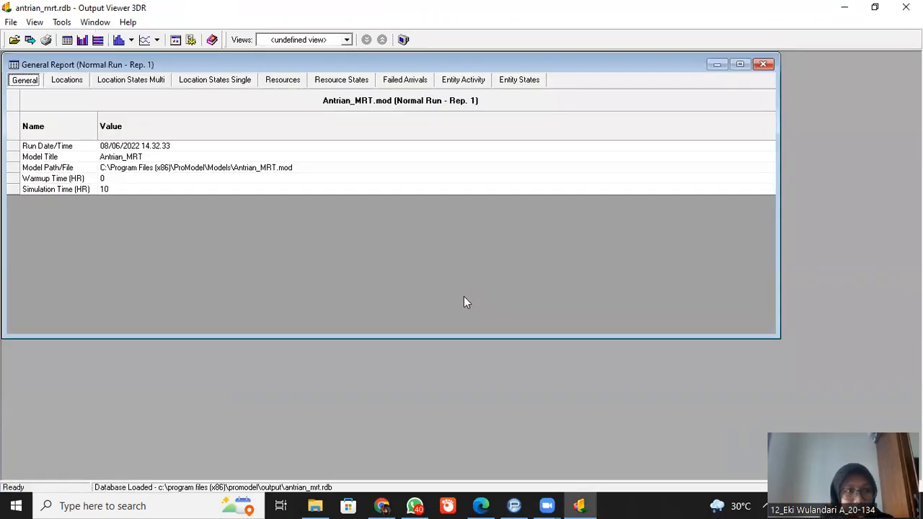
left_click(69, 82)
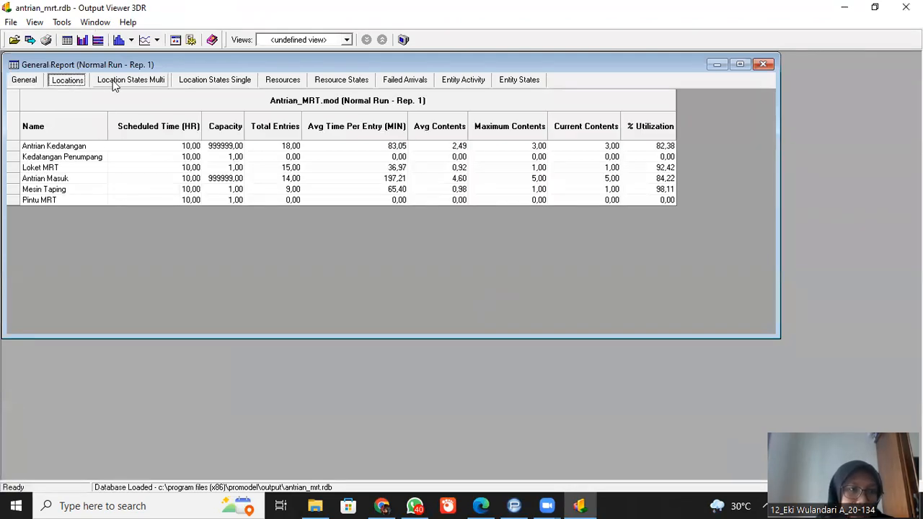